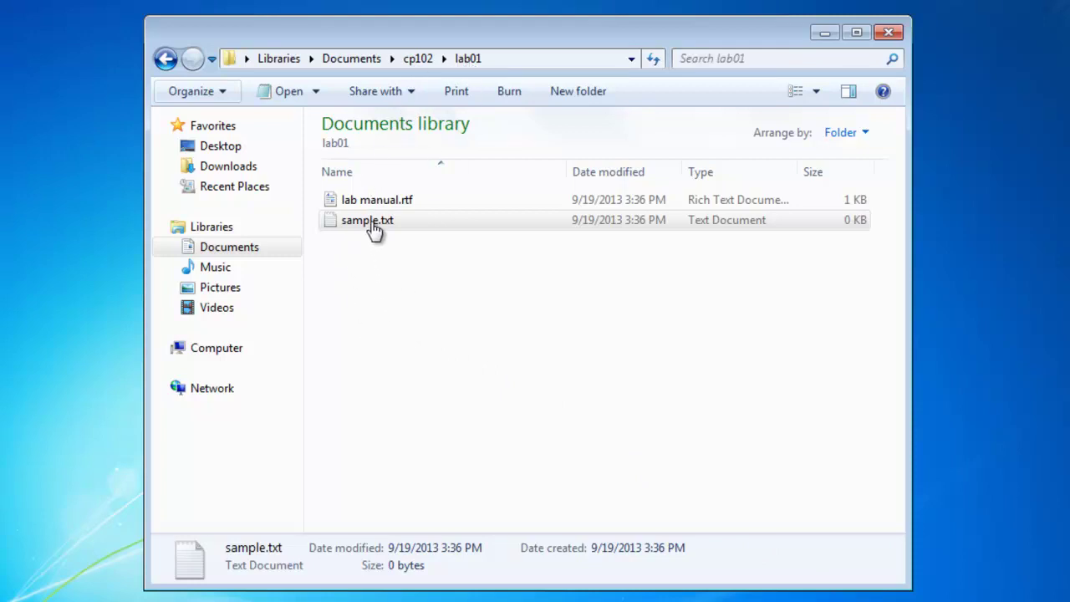
Step: Compress sample.txt by itself into a zipped folder, keeping the suggested name
click(372, 221)
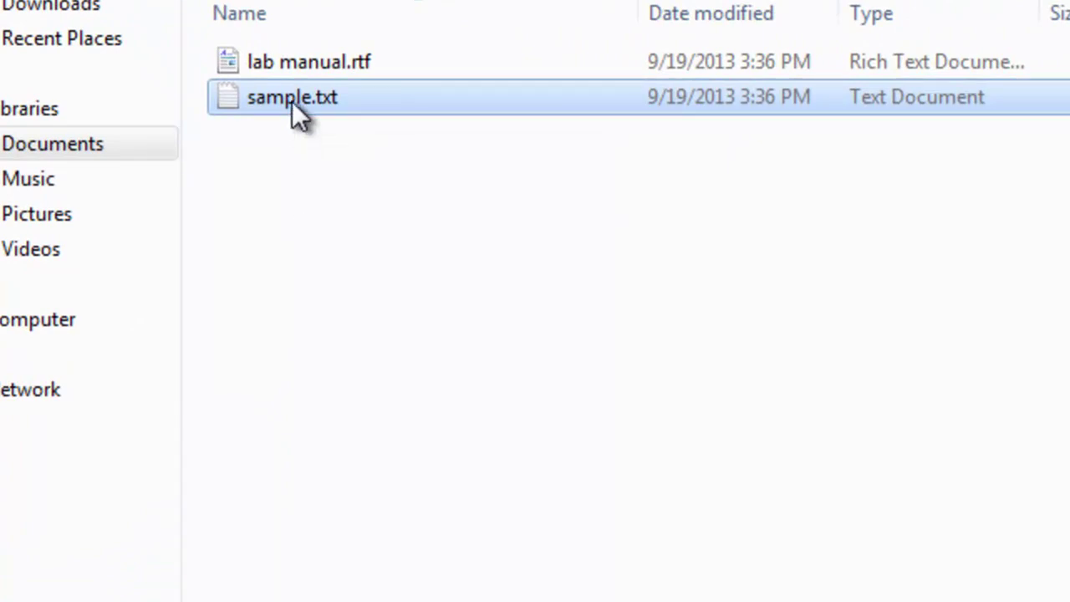
click(291, 101)
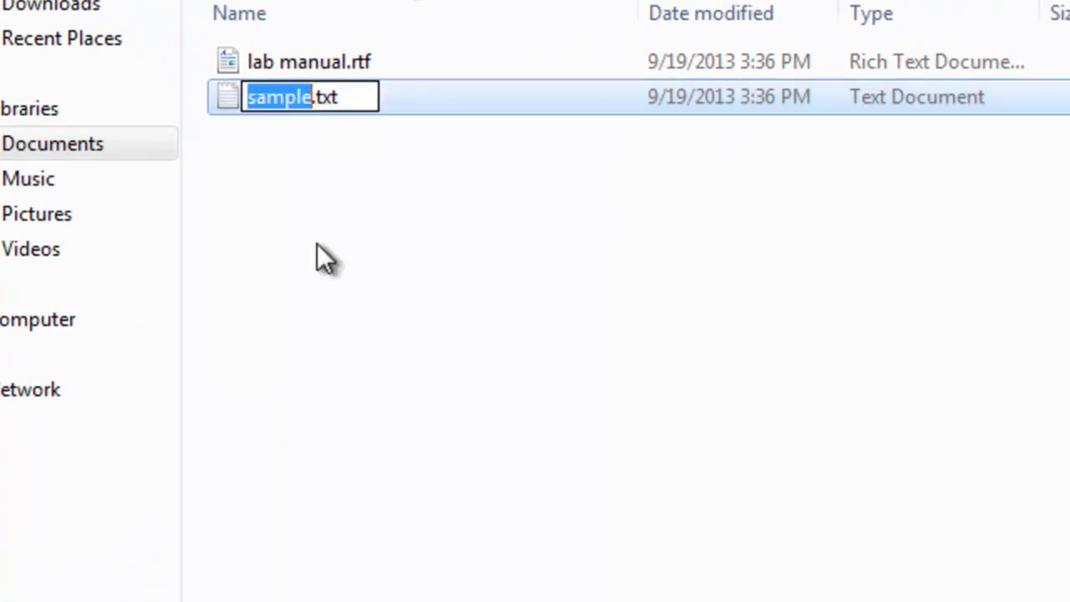
key(Return)
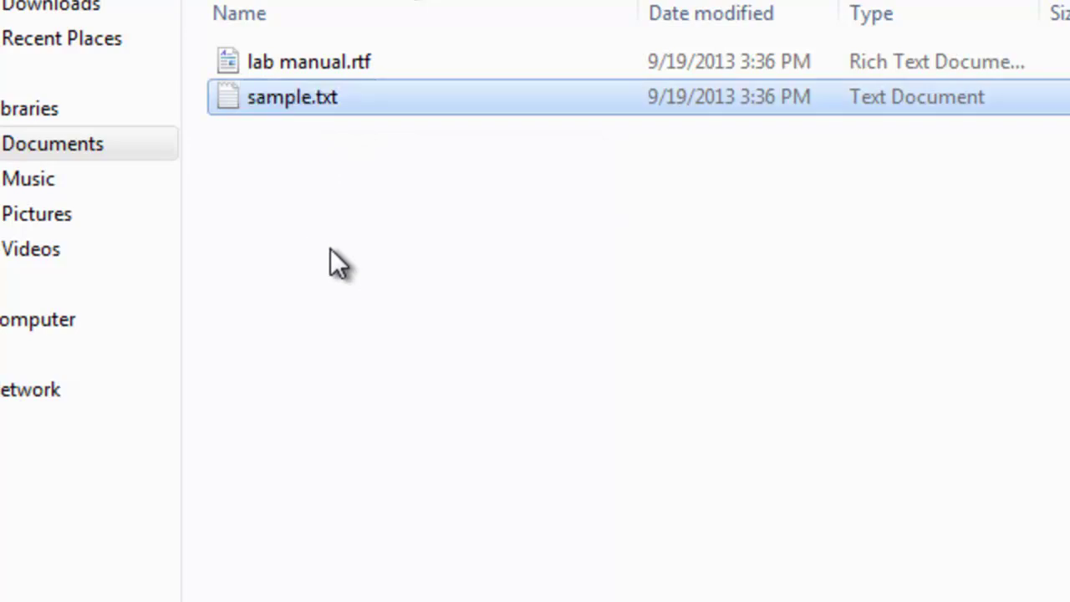
double_click(278, 100)
right_click(279, 95)
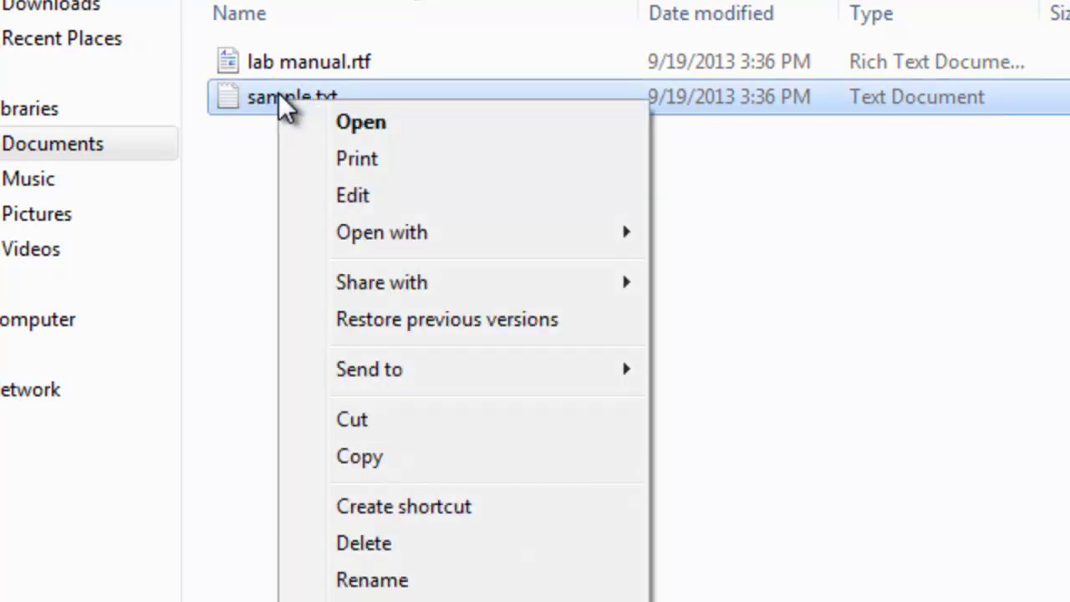
mouse_move(460, 361)
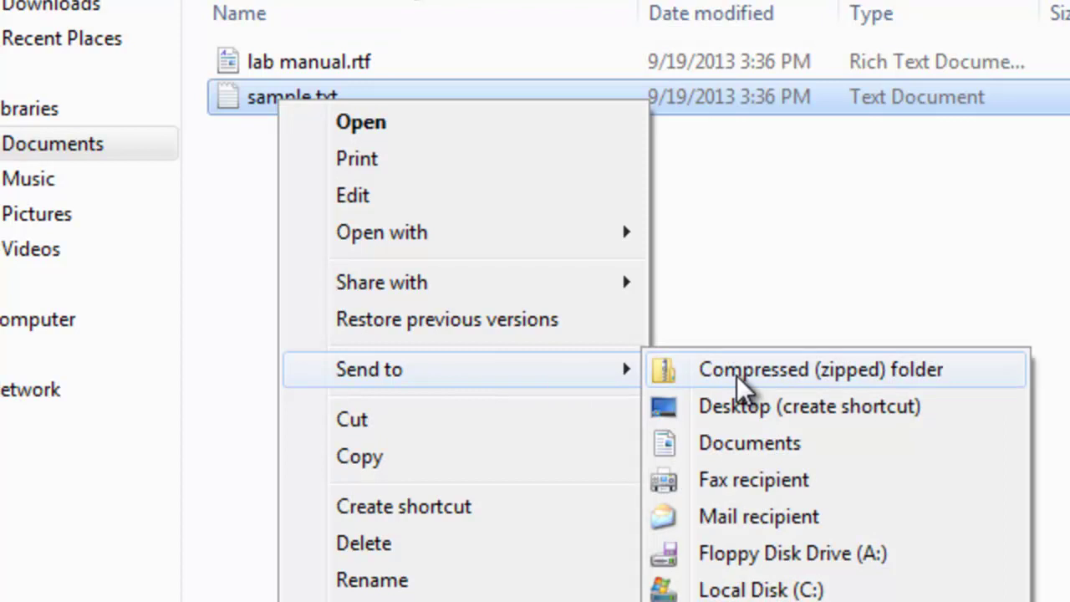
click(737, 376)
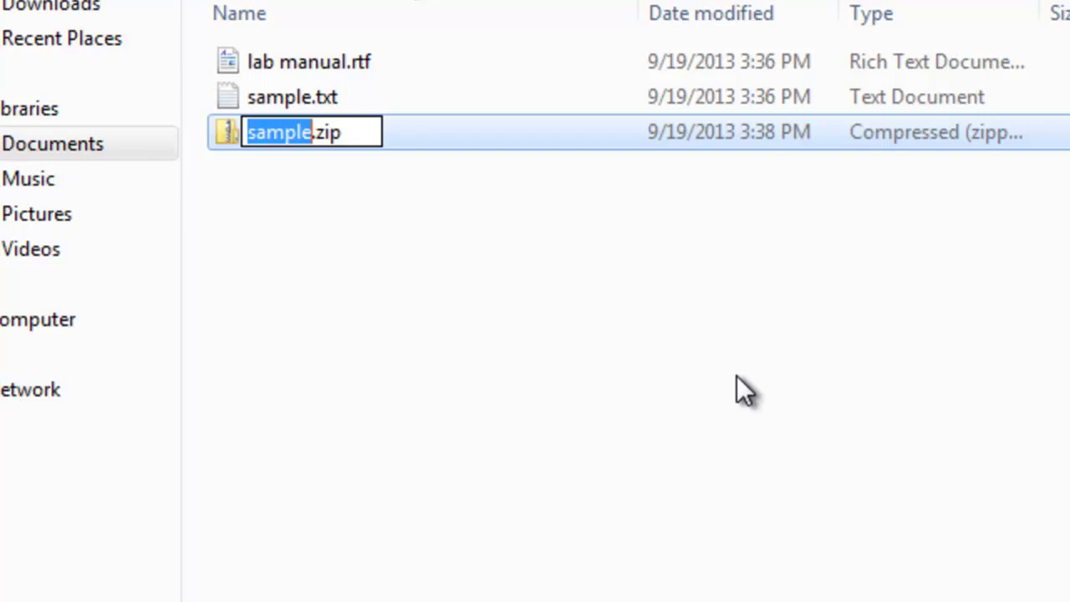
key(Return)
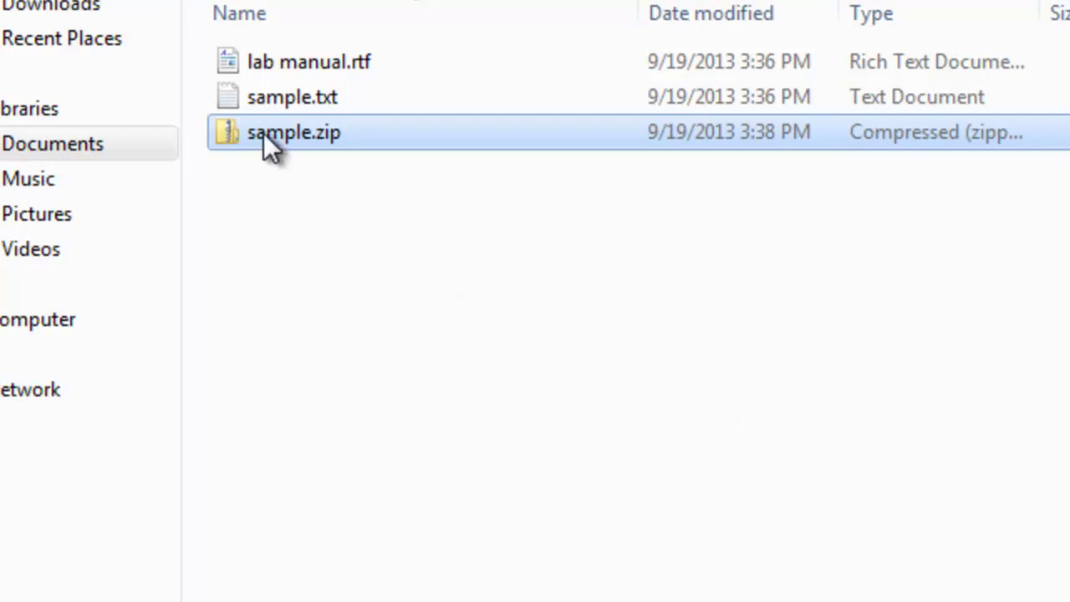
Step: Delete sample.zip by moving it to the Recycle Bin
mouse_move(264, 135)
key(Delete)
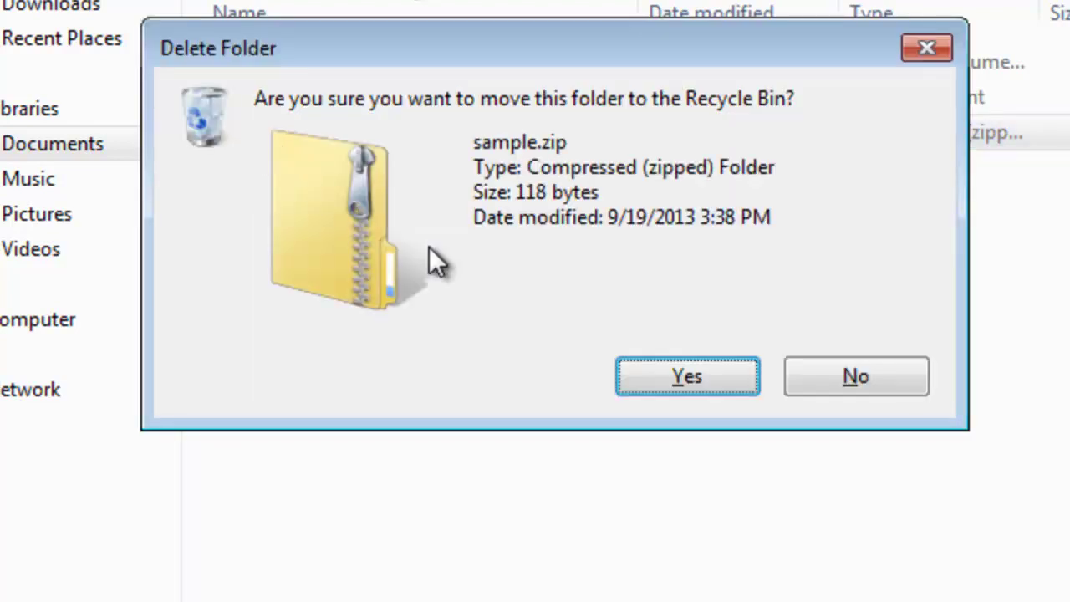
click(709, 377)
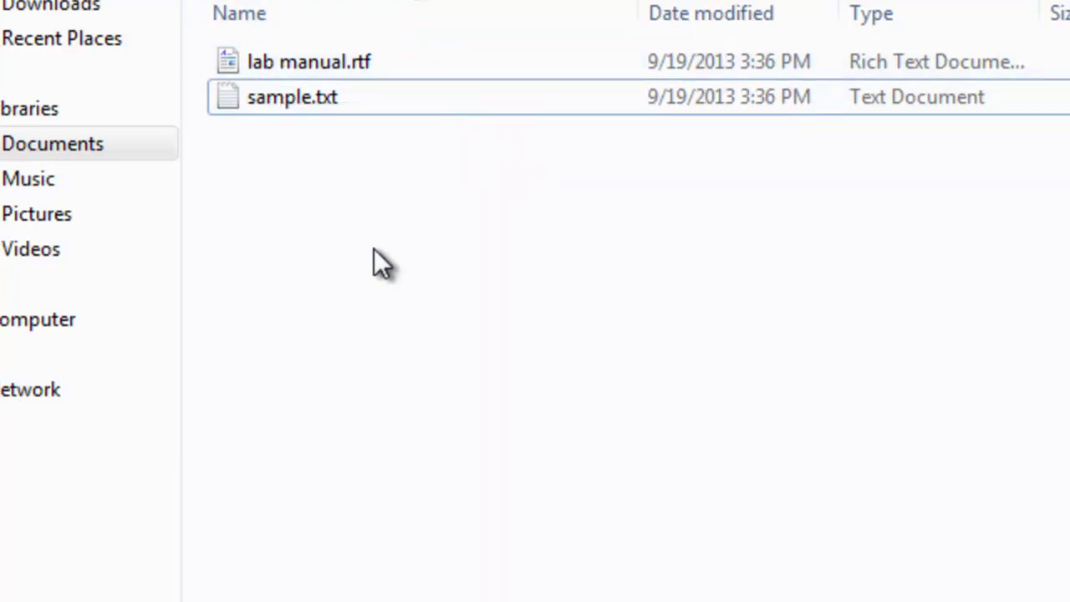
Step: Compress lab manual.rtf and sample.txt together into one zipped folder, keeping the suggested name
drag(368, 239, 228, 66)
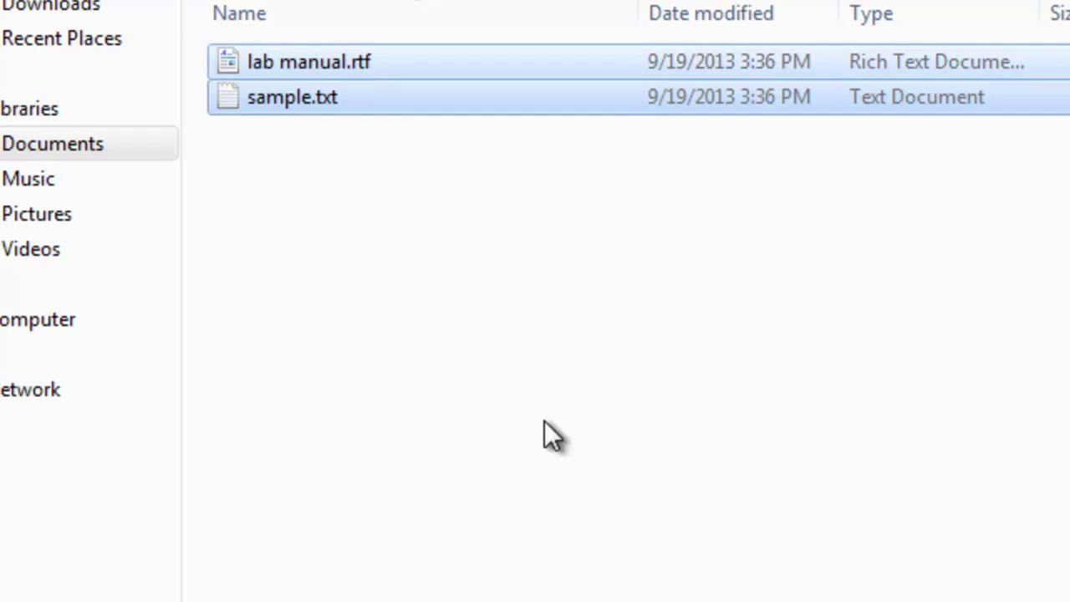
click(418, 209)
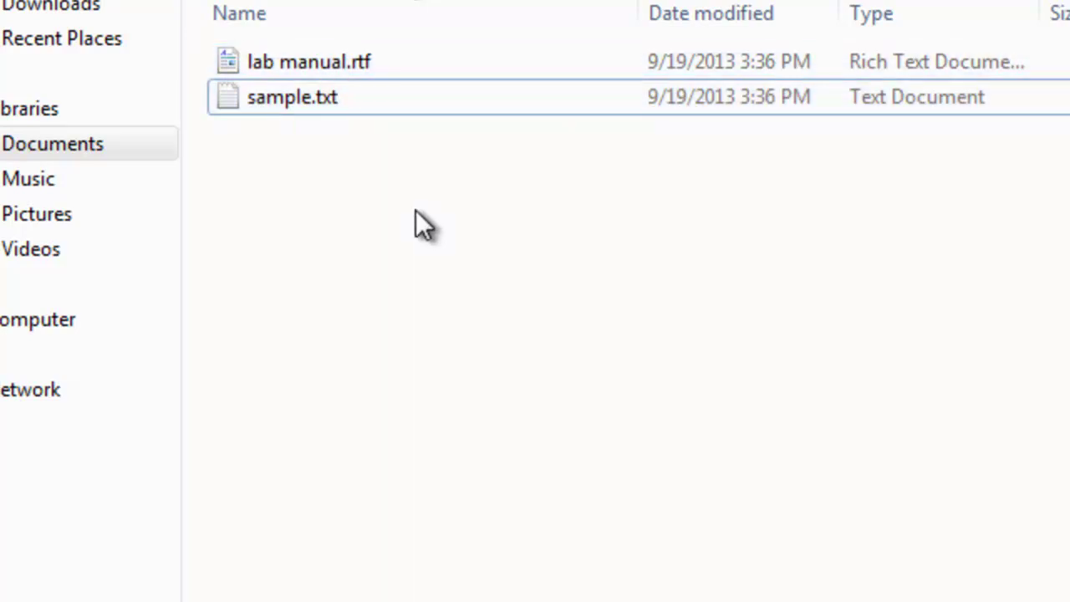
key(ctrl+a)
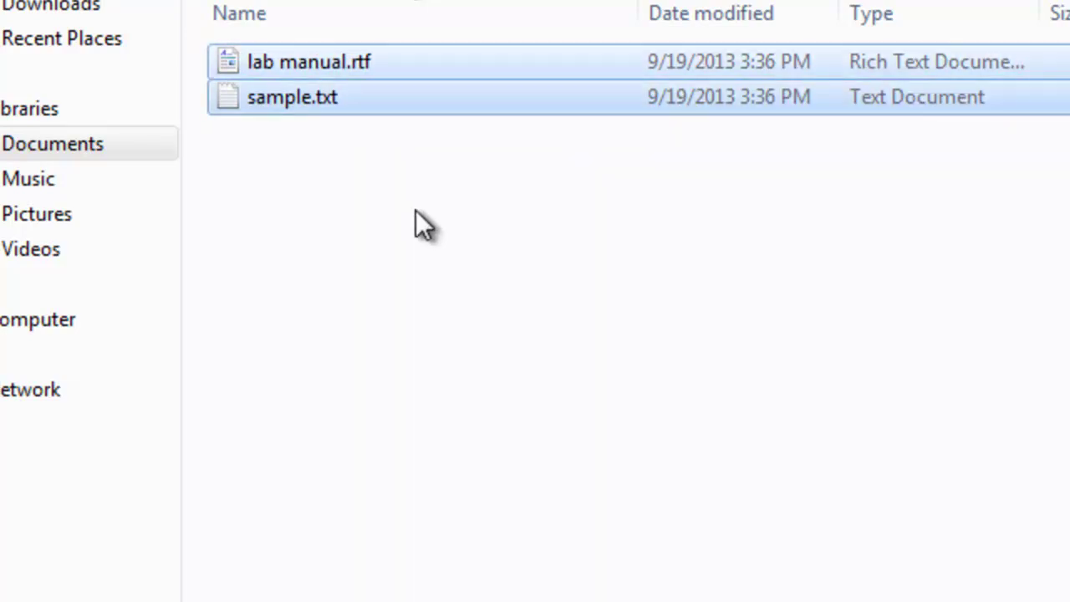
right_click(321, 72)
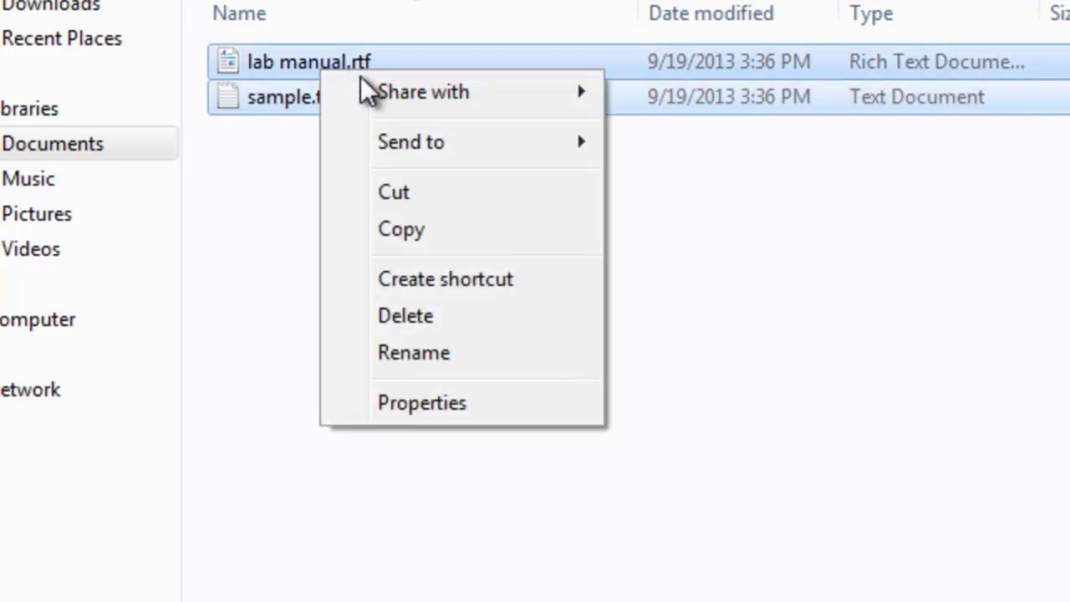
mouse_move(431, 155)
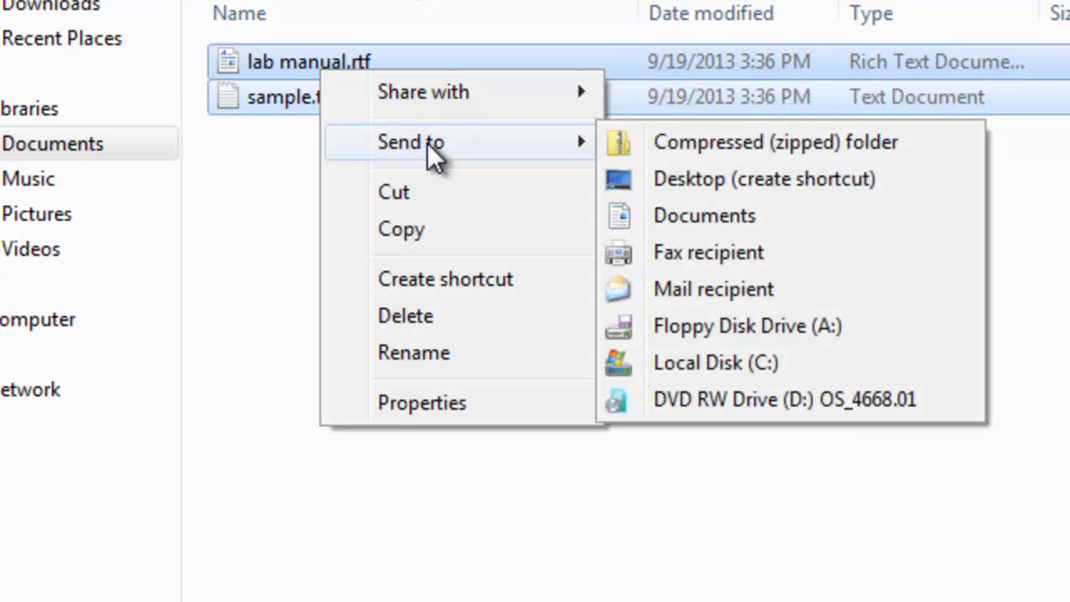
click(677, 153)
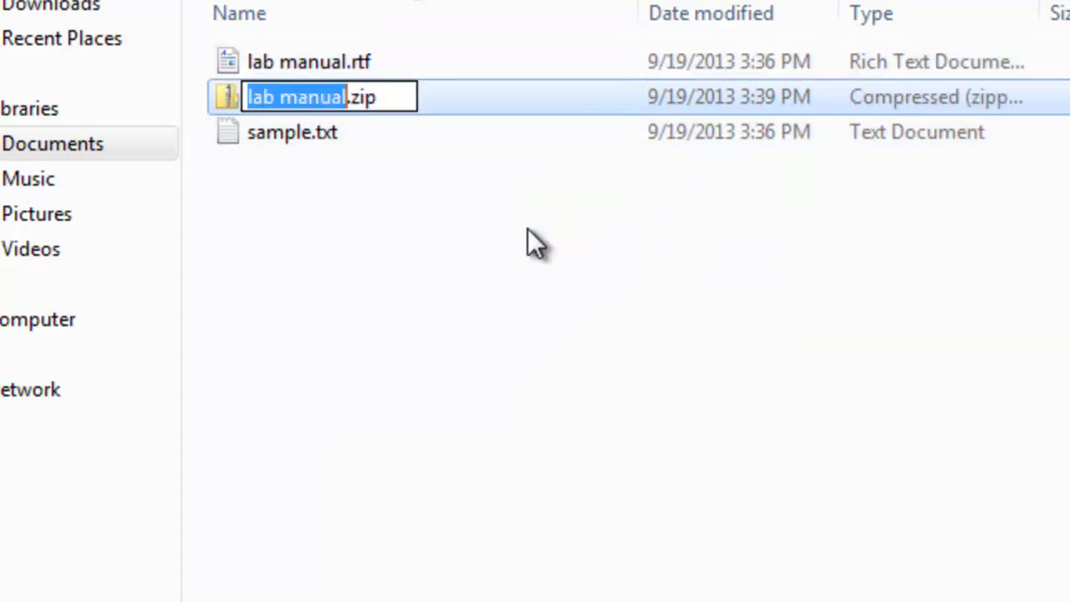
key(Return)
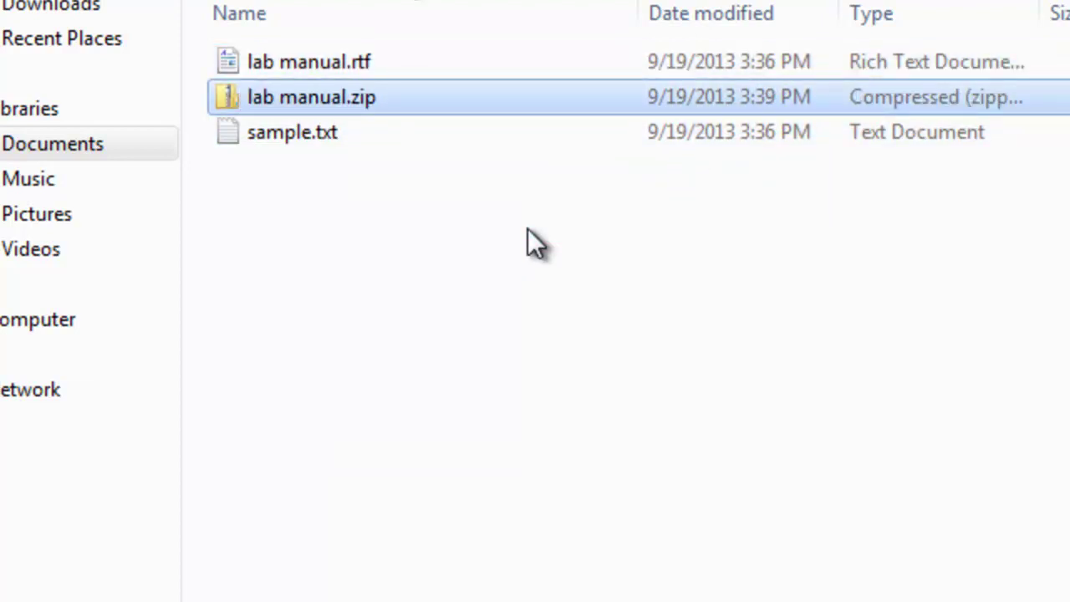
Step: Open lab manual.rtf in WordPad, enter the text "Hello there! Zipping is great!", then save and close the document
double_click(304, 61)
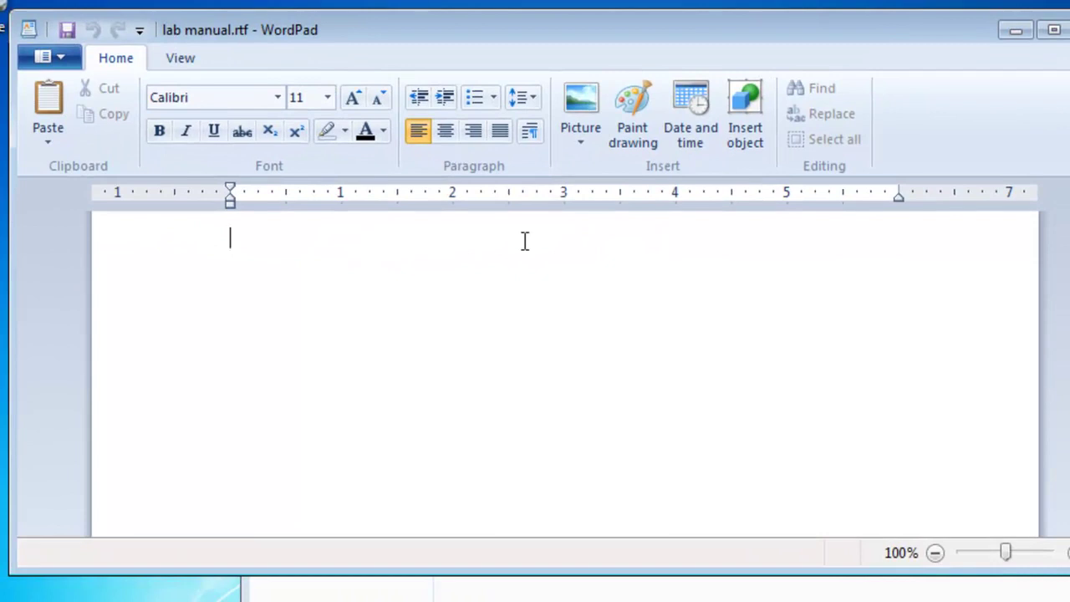
text(HEllo there! Zippi)
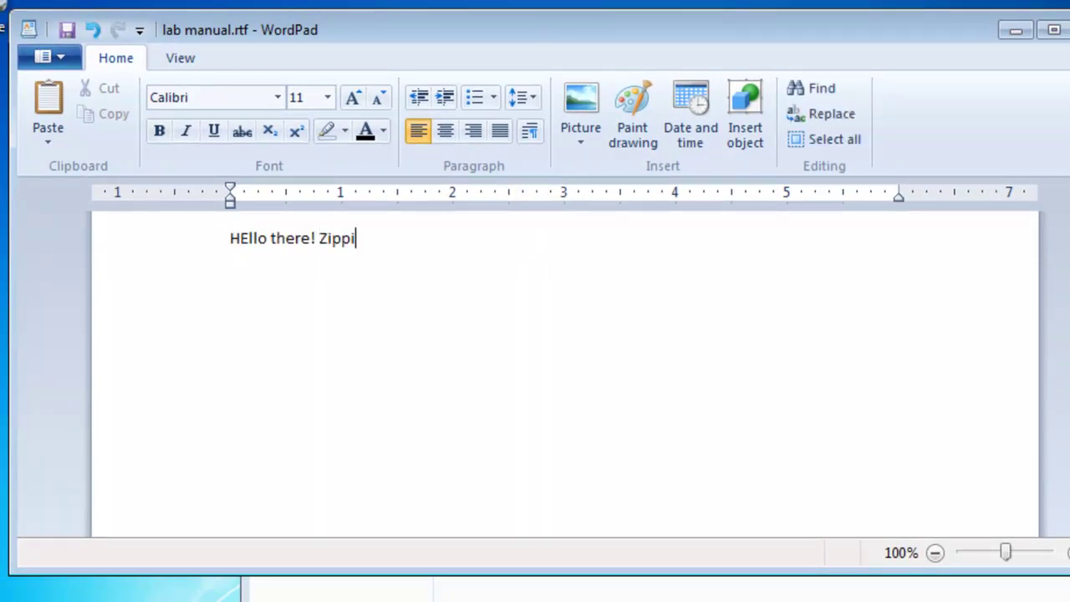
text(ng  is great!)
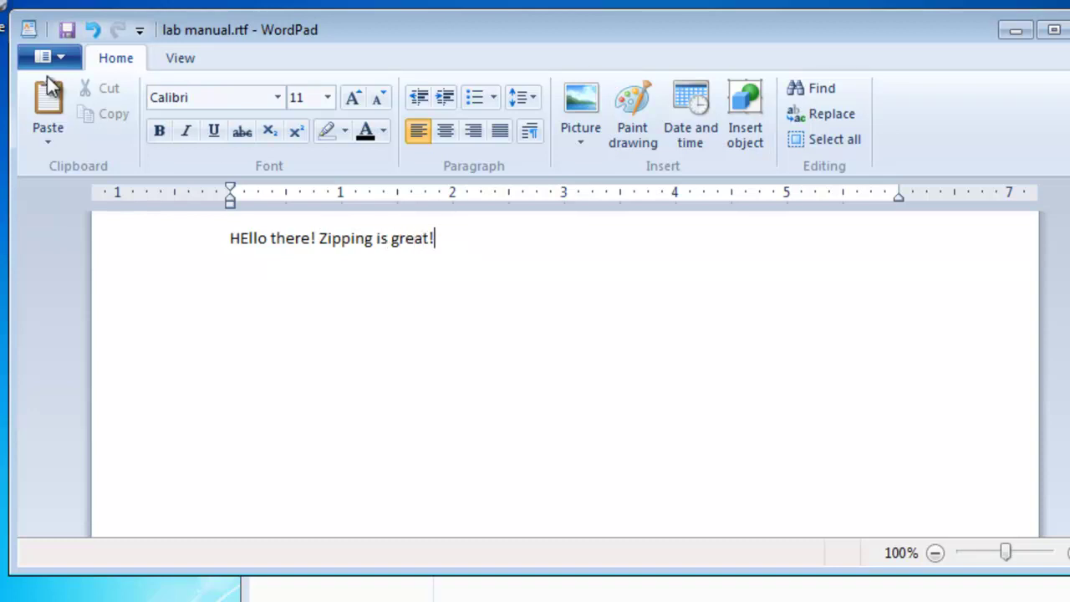
click(239, 238)
key(Delete)
text(e)
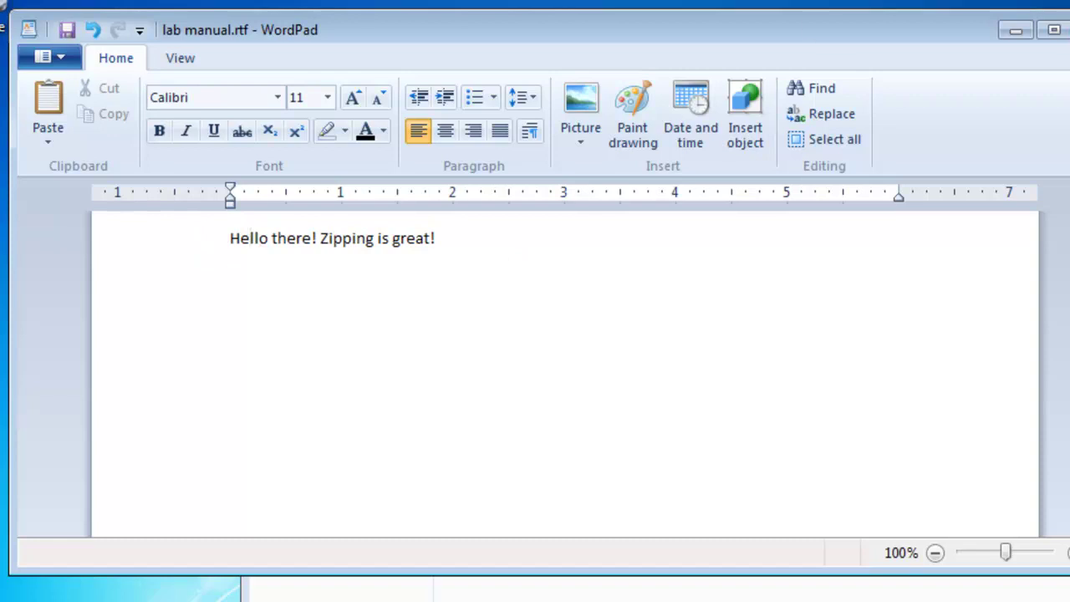
key(ctrl+s)
key(alt+F4)
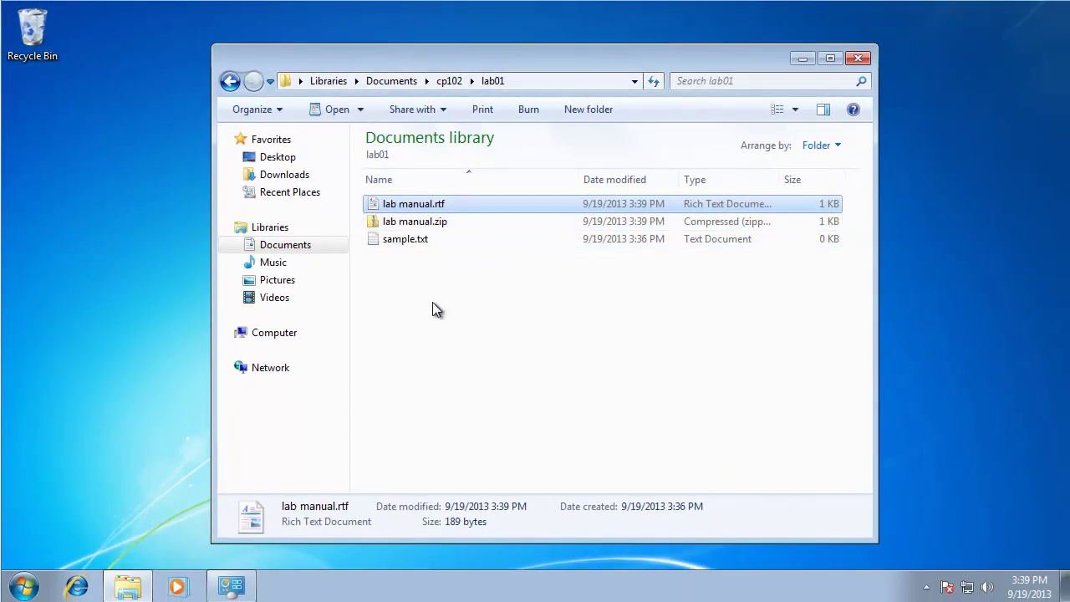
Step: Examine the contents of lab manual.zip and return to the lab01 folder
click(489, 335)
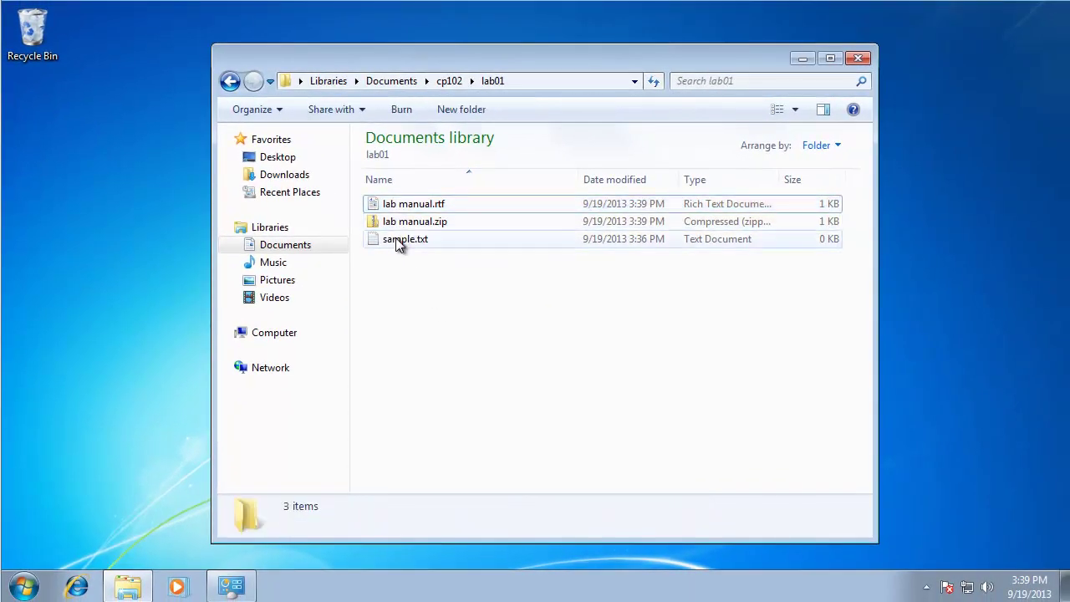
double_click(401, 224)
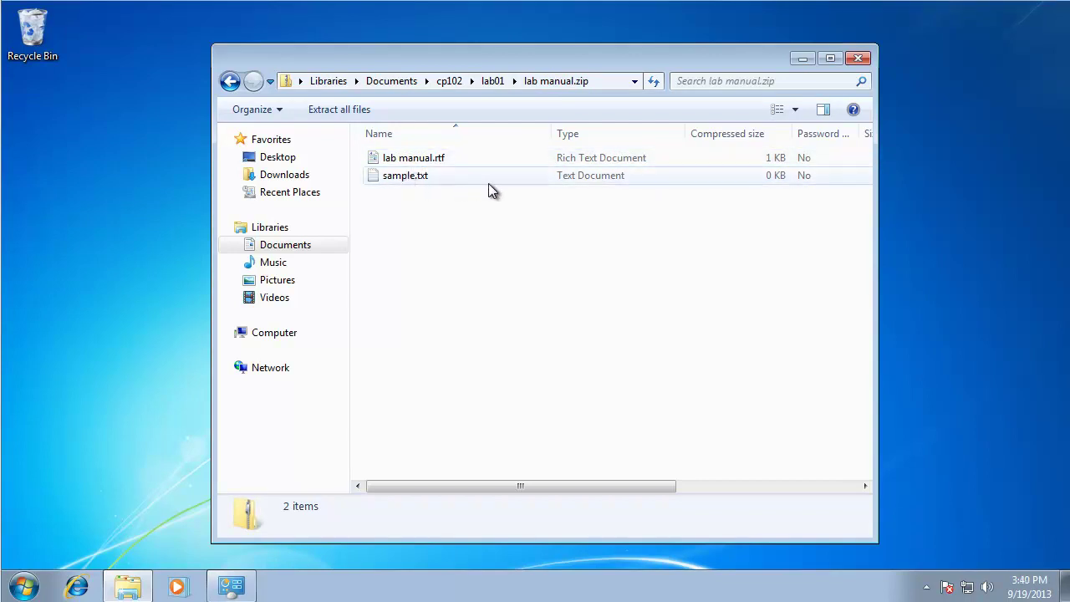
click(234, 85)
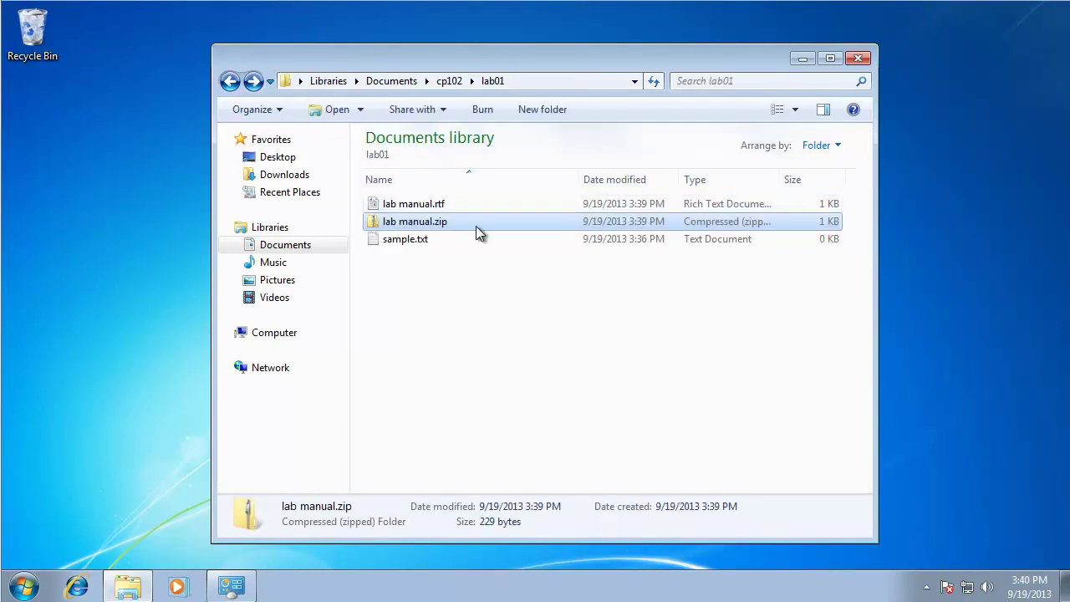
Step: Copy the edited lab manual.rtf into lab manual.zip, replacing the older version stored there
click(389, 207)
drag(390, 208, 410, 221)
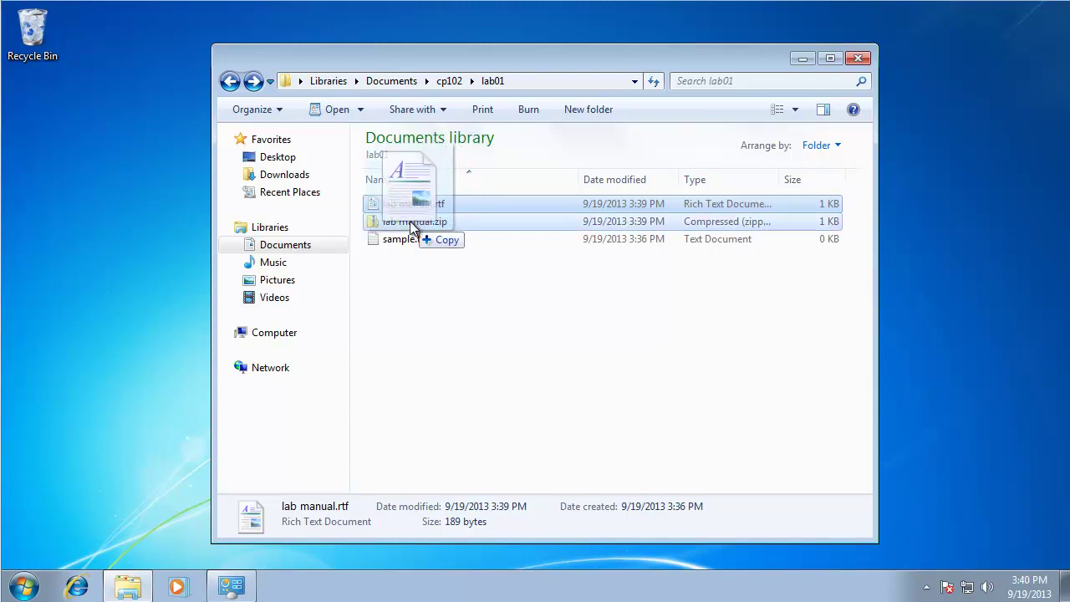
drag(409, 221, 412, 222)
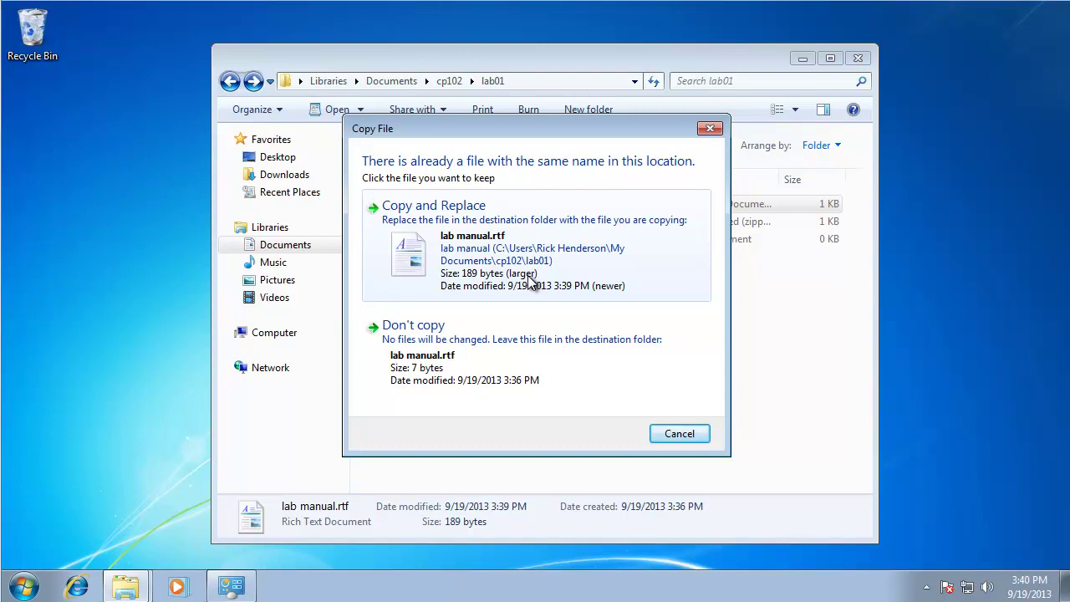
click(475, 262)
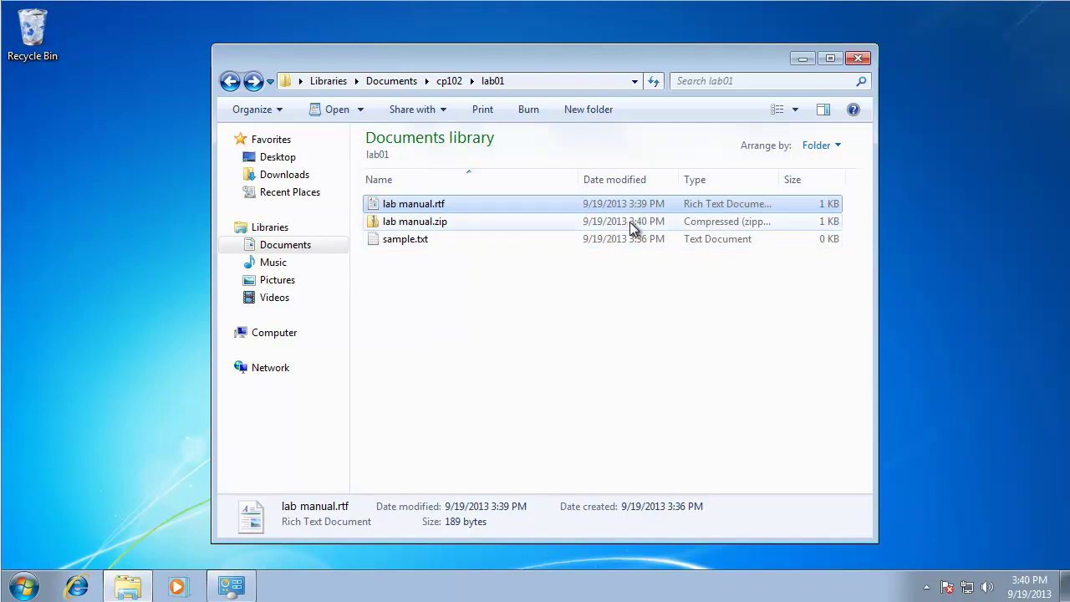
click(428, 286)
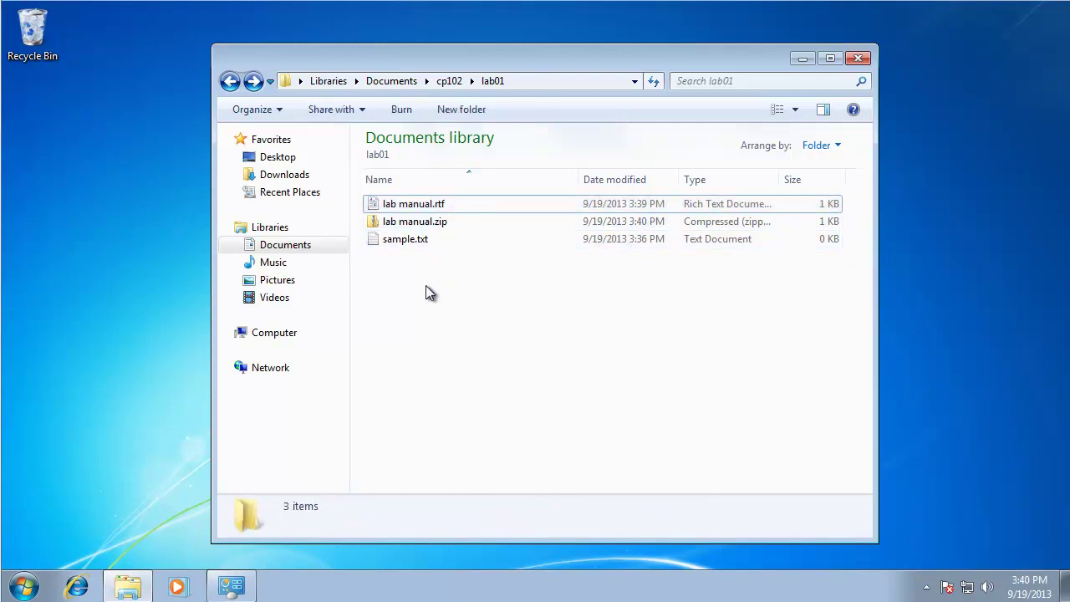
Step: Copy lab manual.zip from the lab01 folder to the clipboard
click(415, 226)
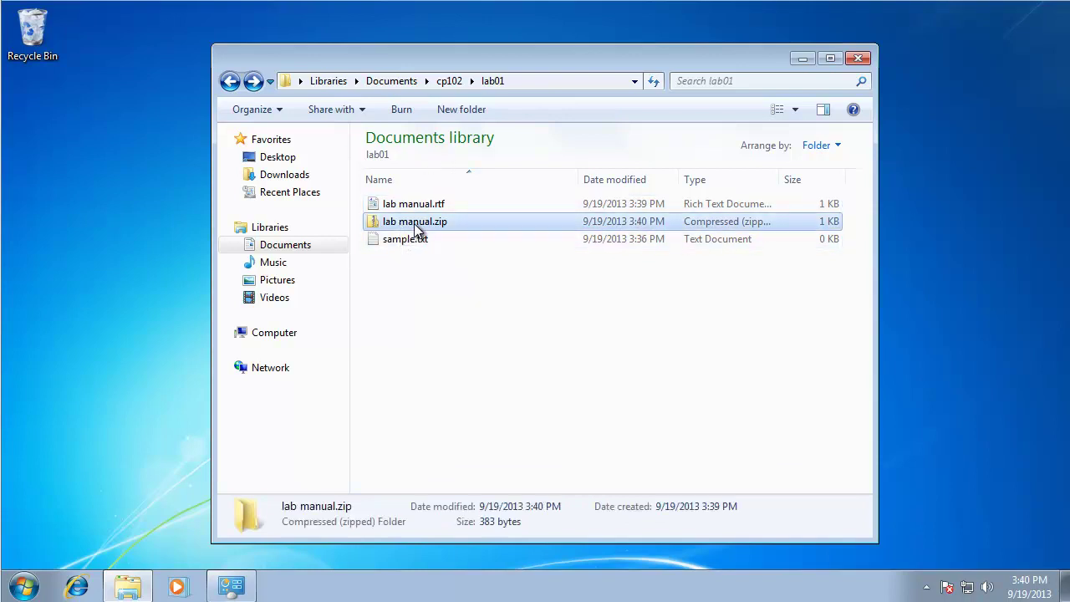
right_click(415, 226)
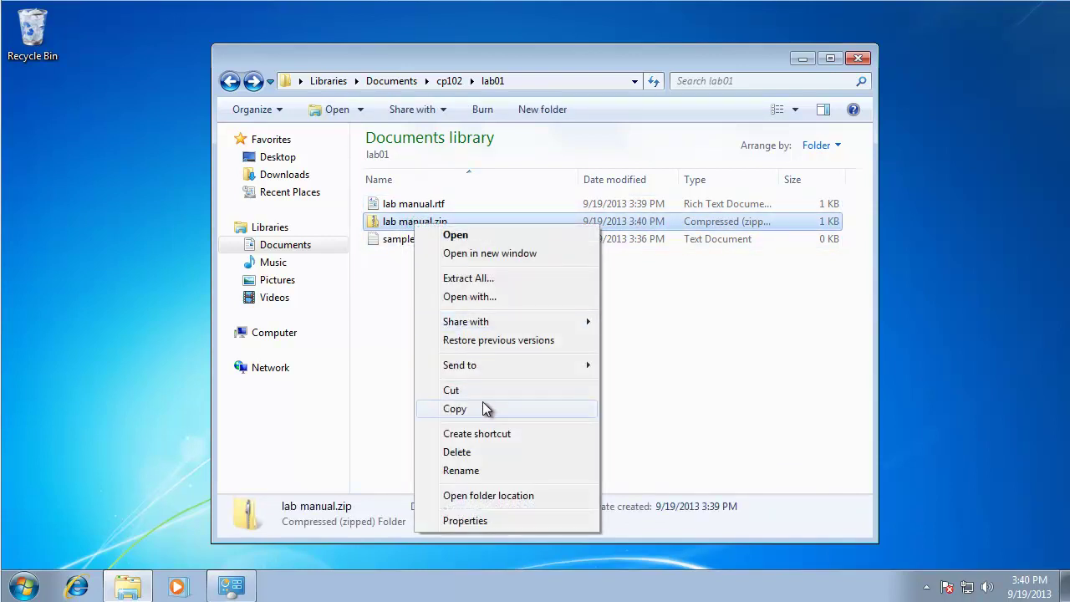
click(483, 408)
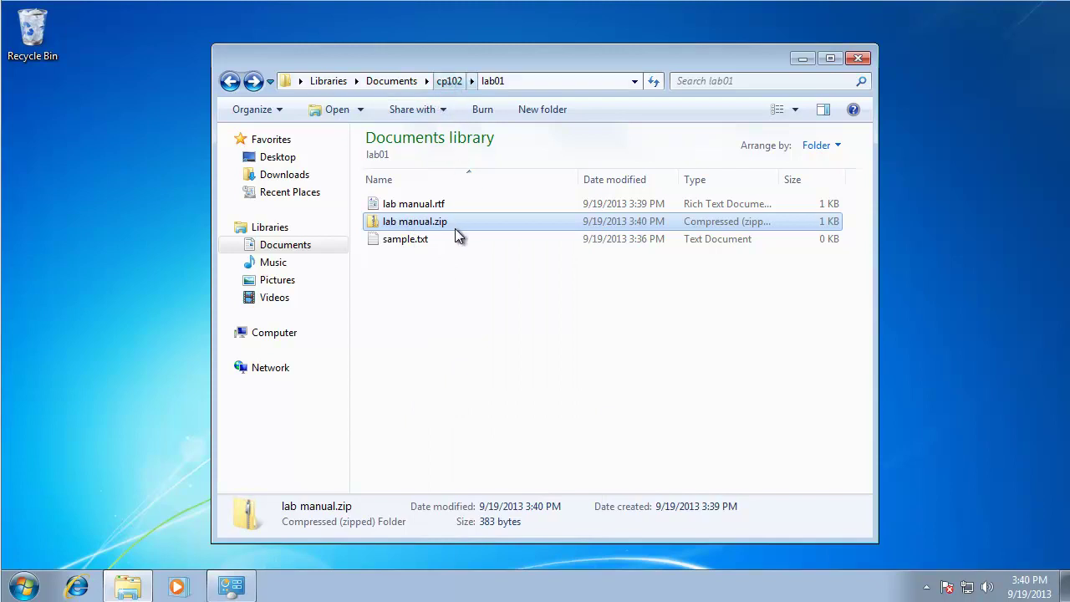
Step: Create a folder named "lab manual" in the parent cp102 folder and open it
key(alt+Up)
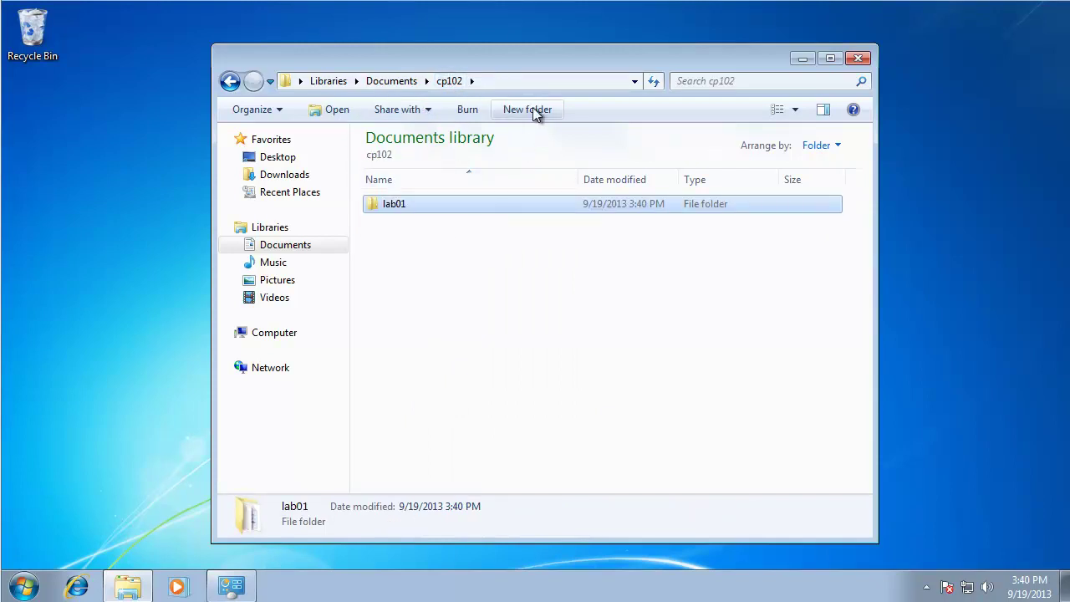
click(533, 107)
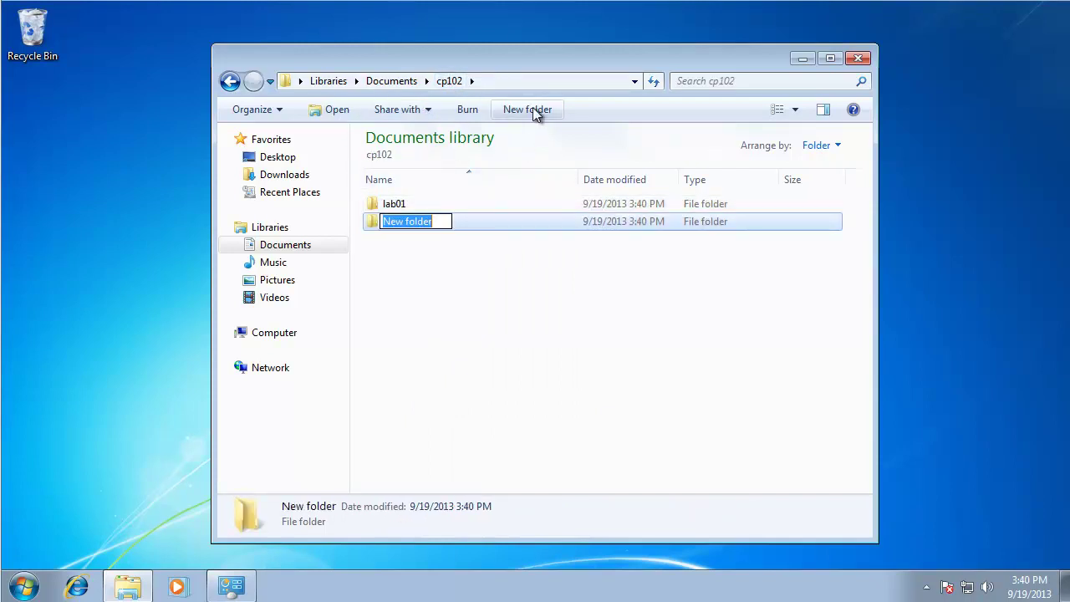
text(lab manual)
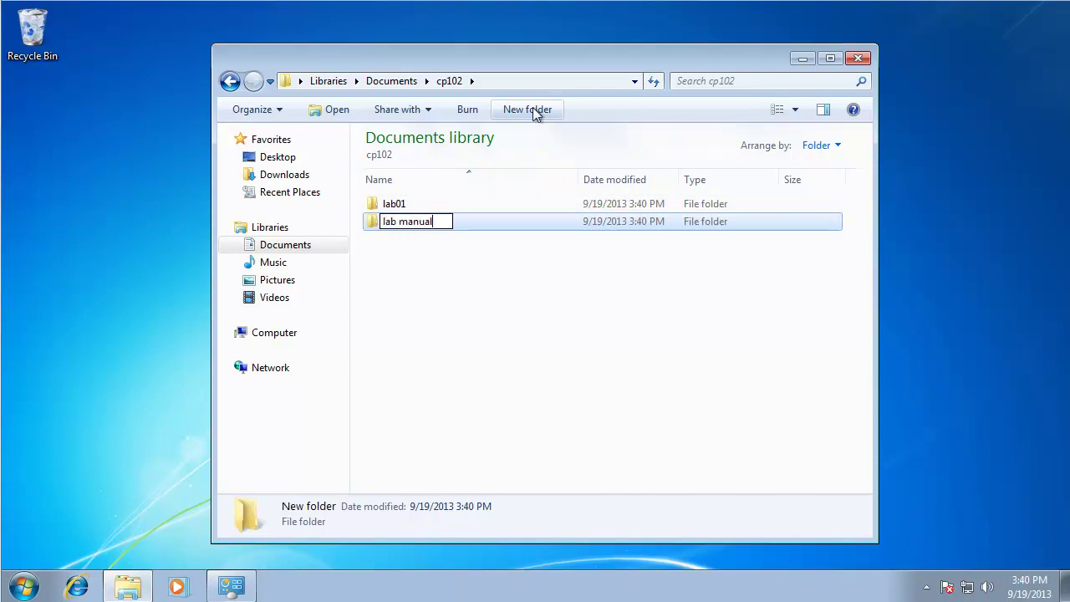
key(Return)
key(Return)
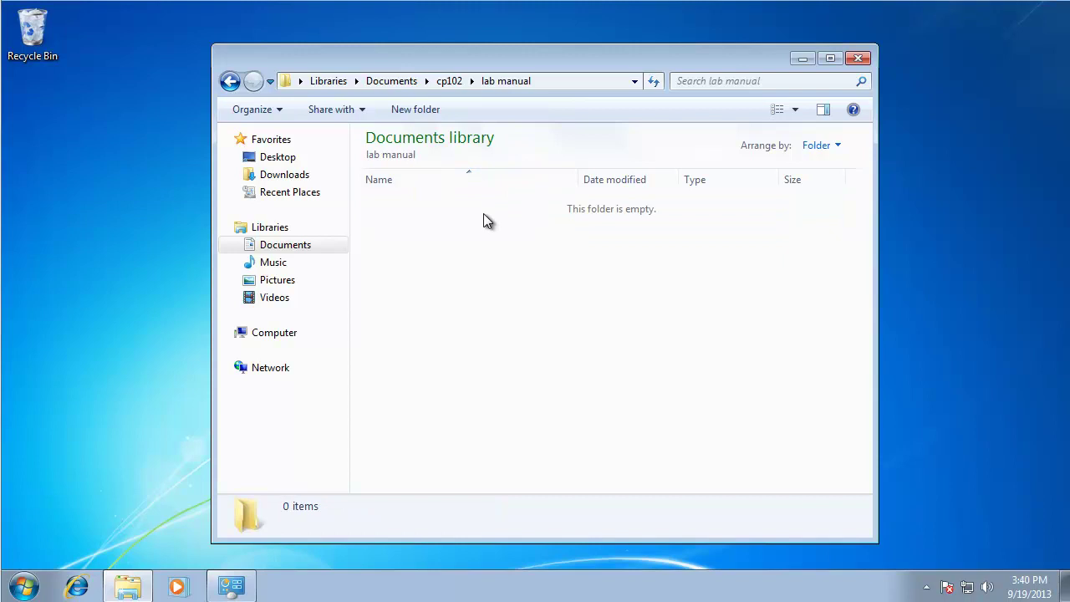
Step: Paste the copied lab manual.zip into the new lab manual folder
right_click(420, 221)
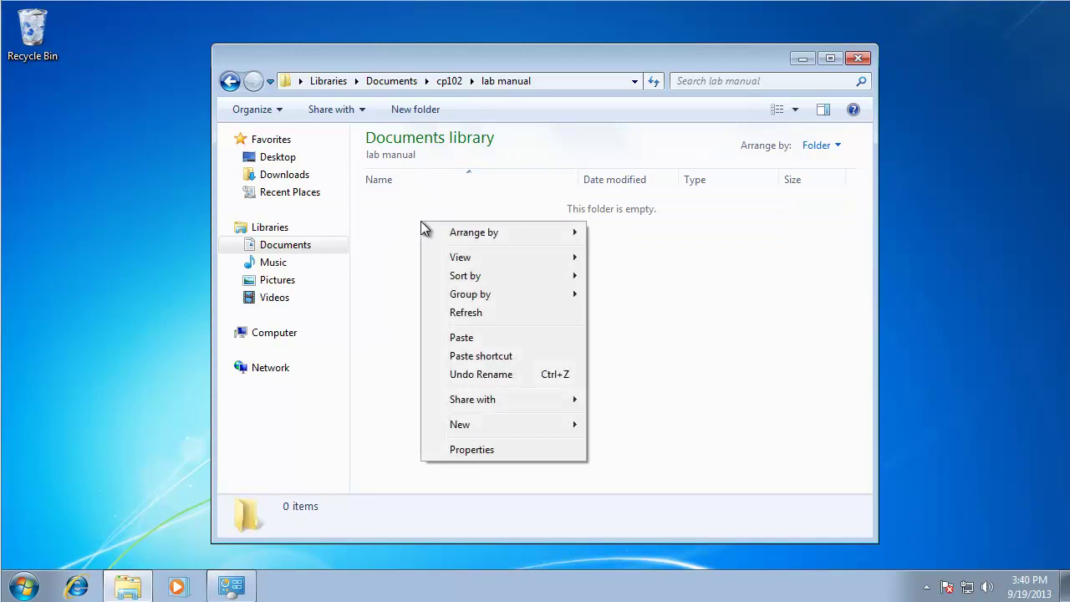
click(485, 337)
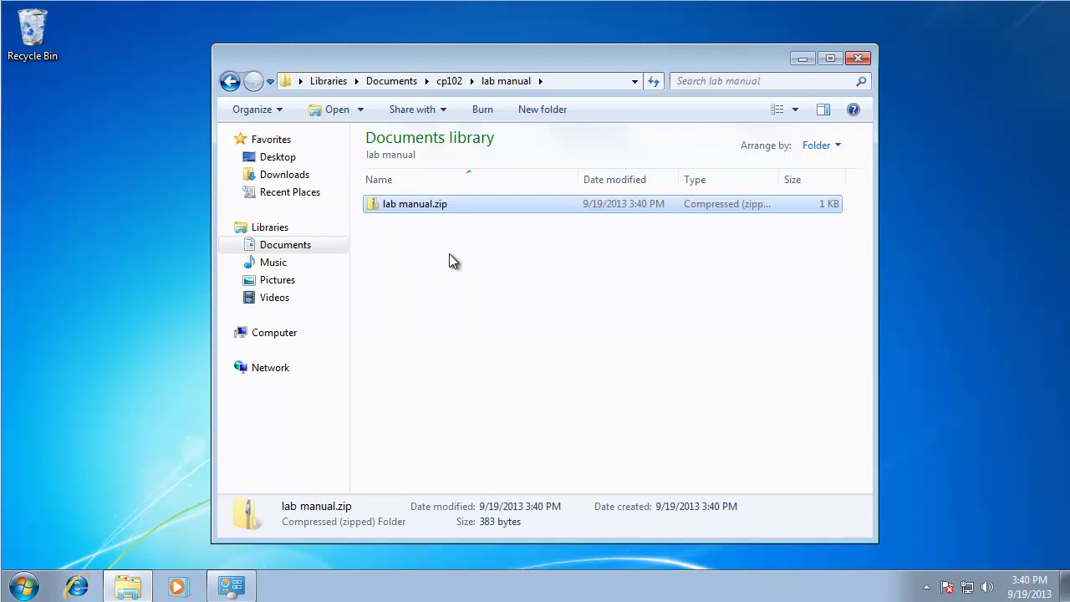
Step: Extract all files from lab manual.zip straight into the cp102\lab manual folder, dropping the extra lab manual subfolder from the destination path
right_click(427, 207)
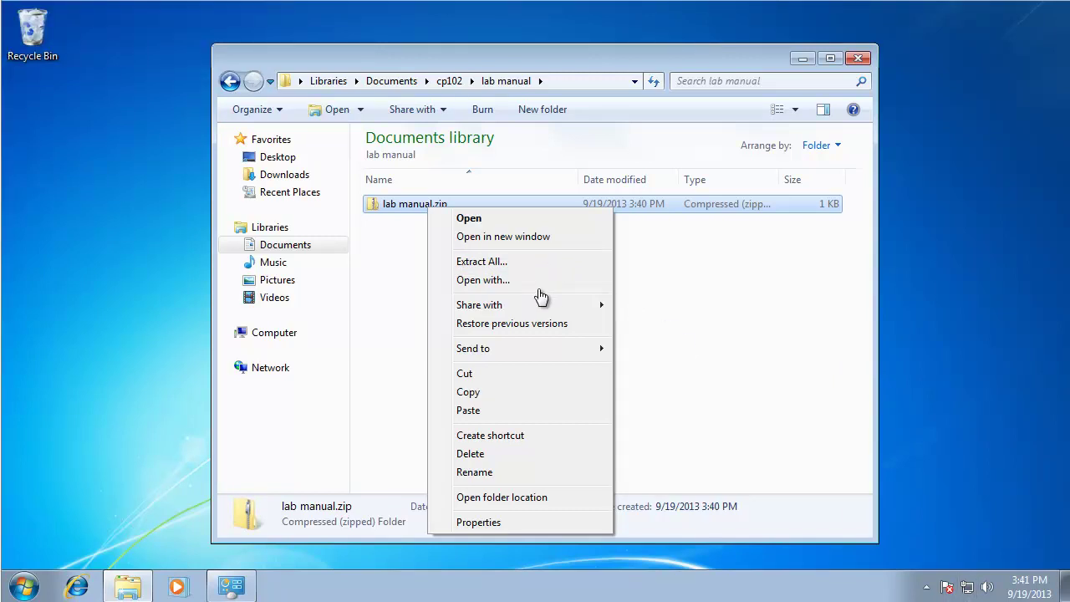
click(491, 261)
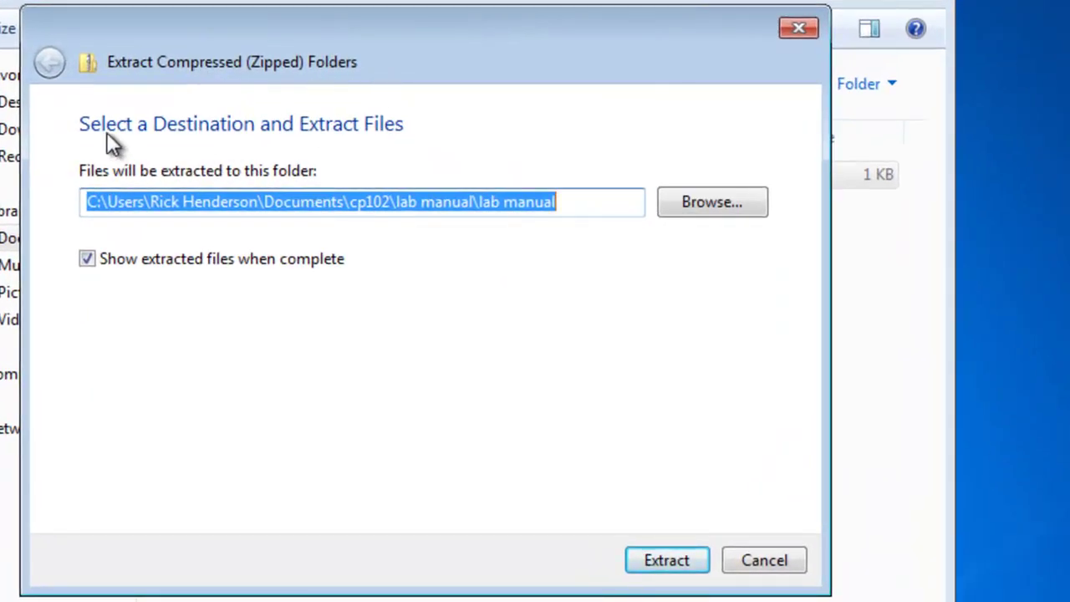
click(343, 153)
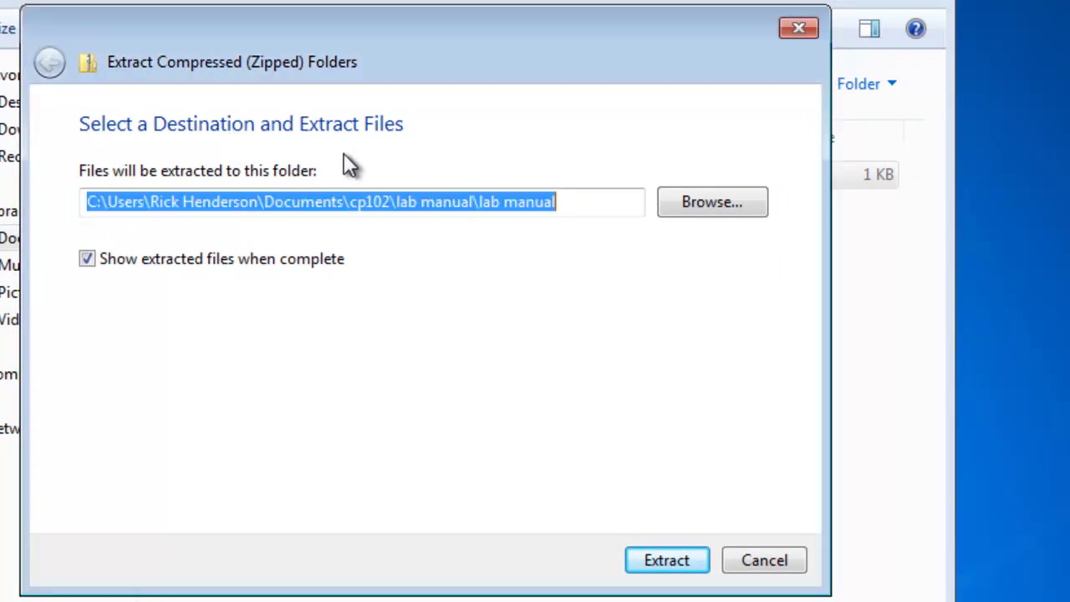
click(574, 202)
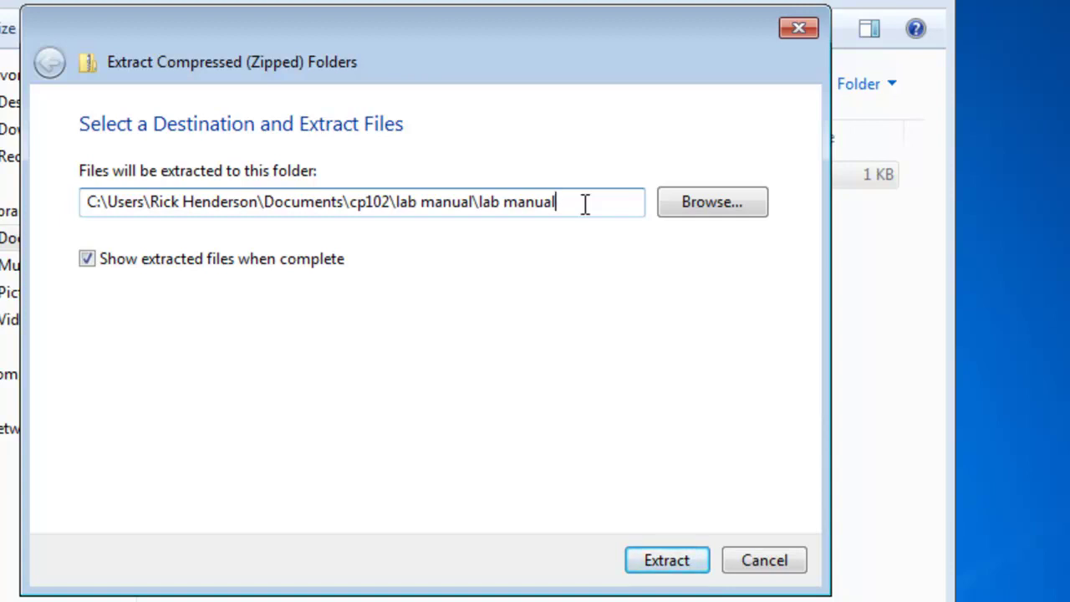
key(BackSpace)
key(BackSpace)
key(BackSpace)
key(BackSpace)
key(BackSpace)
key(BackSpace)
key(BackSpace)
key(BackSpace)
key(BackSpace)
key(BackSpace)
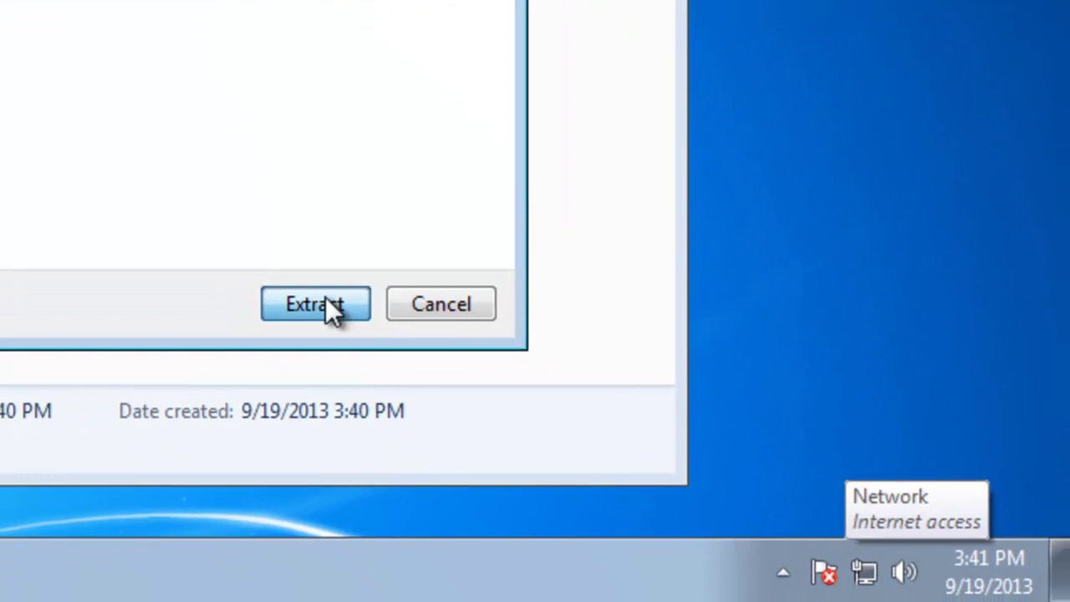
click(326, 302)
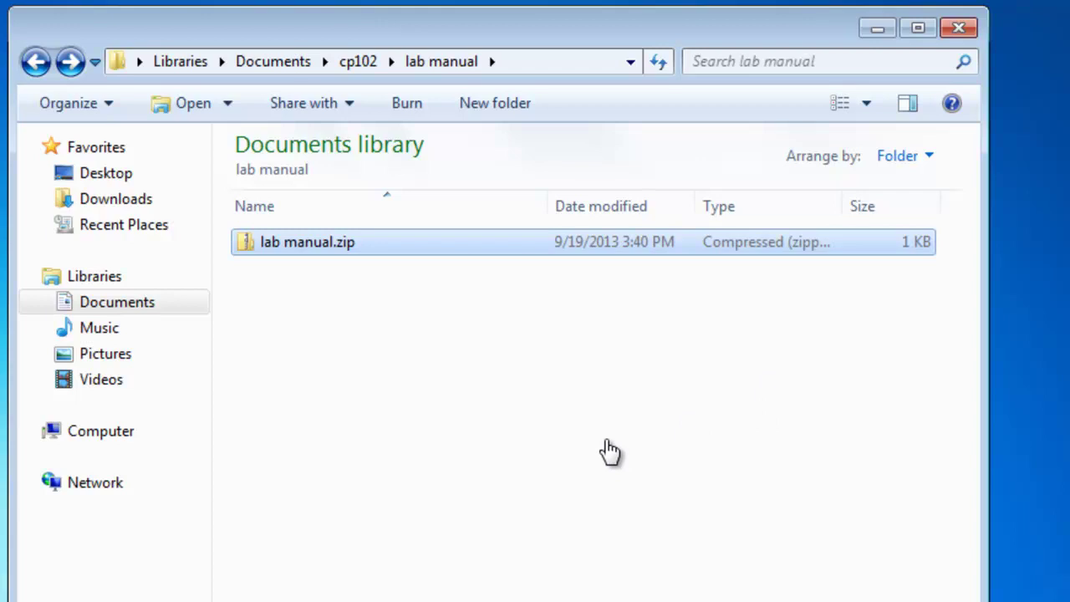
click(289, 245)
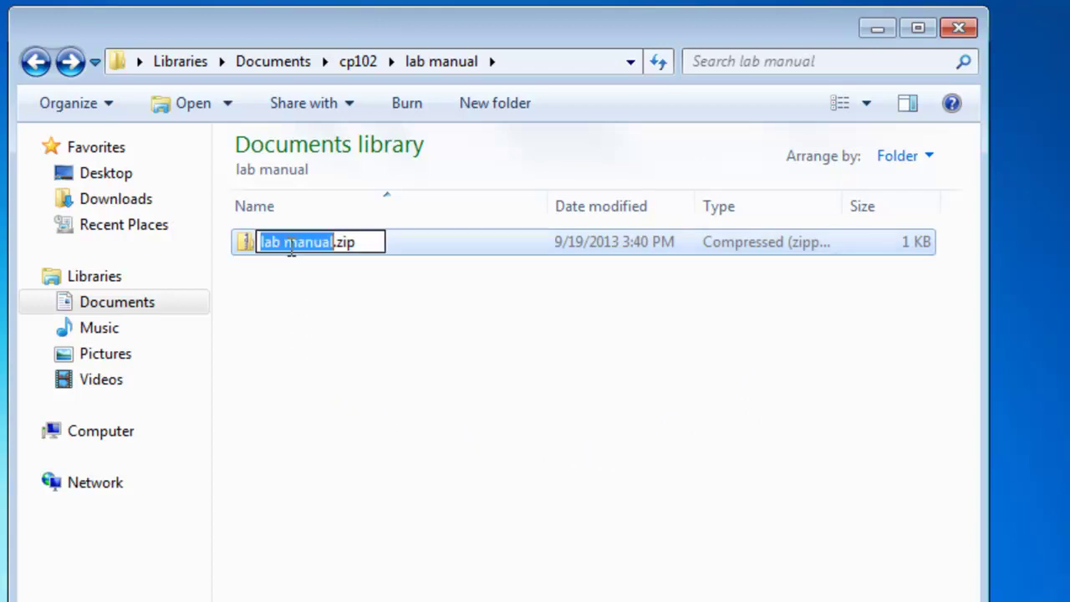
click(295, 253)
click(299, 268)
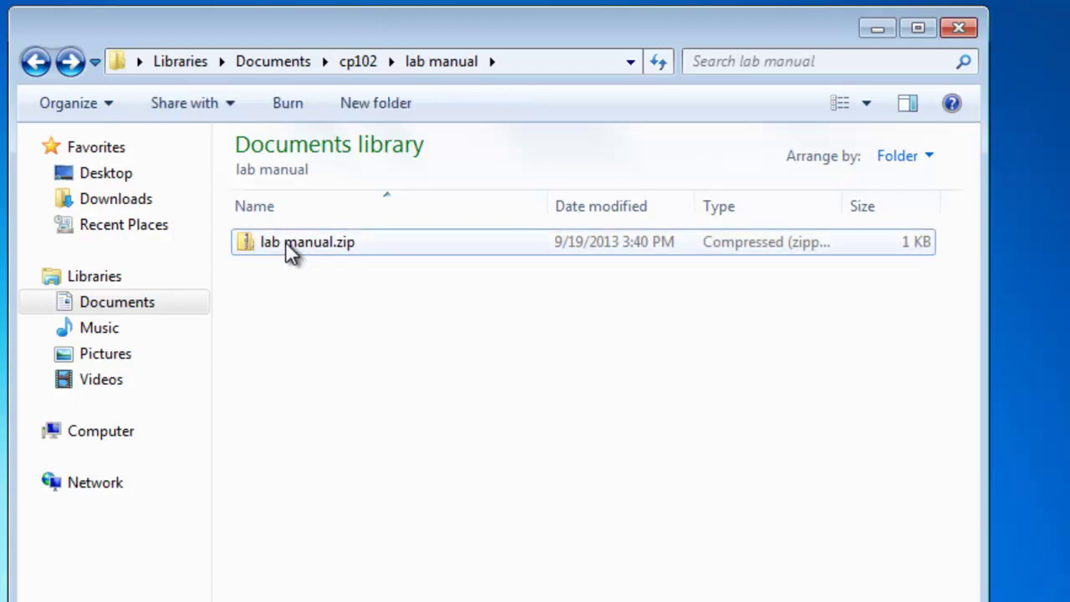
Step: Open lab manual.zip in the lab manual folder to view the files it contains
double_click(285, 241)
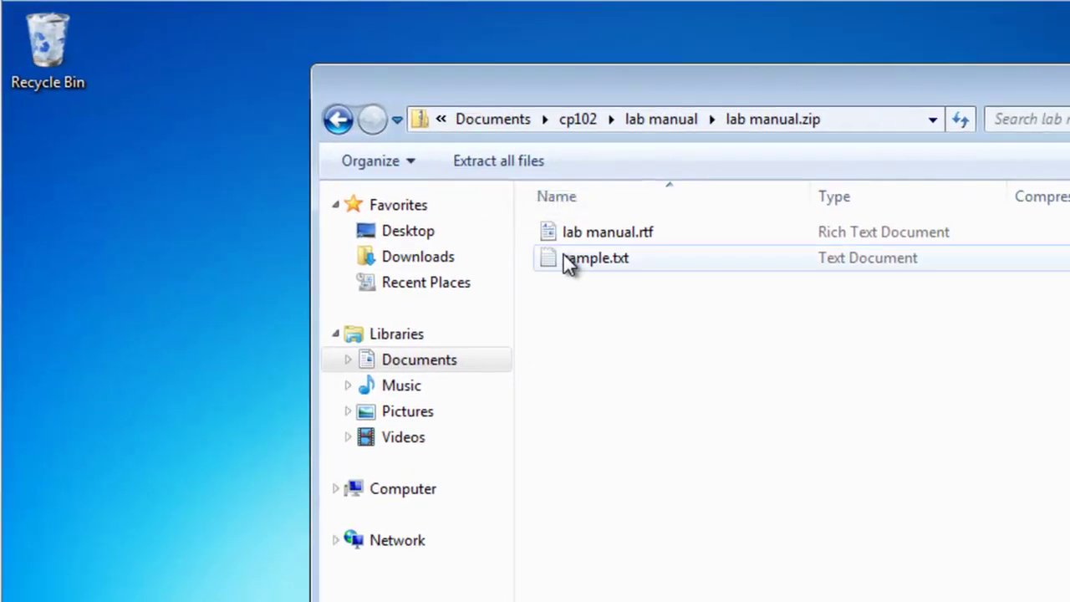
click(565, 258)
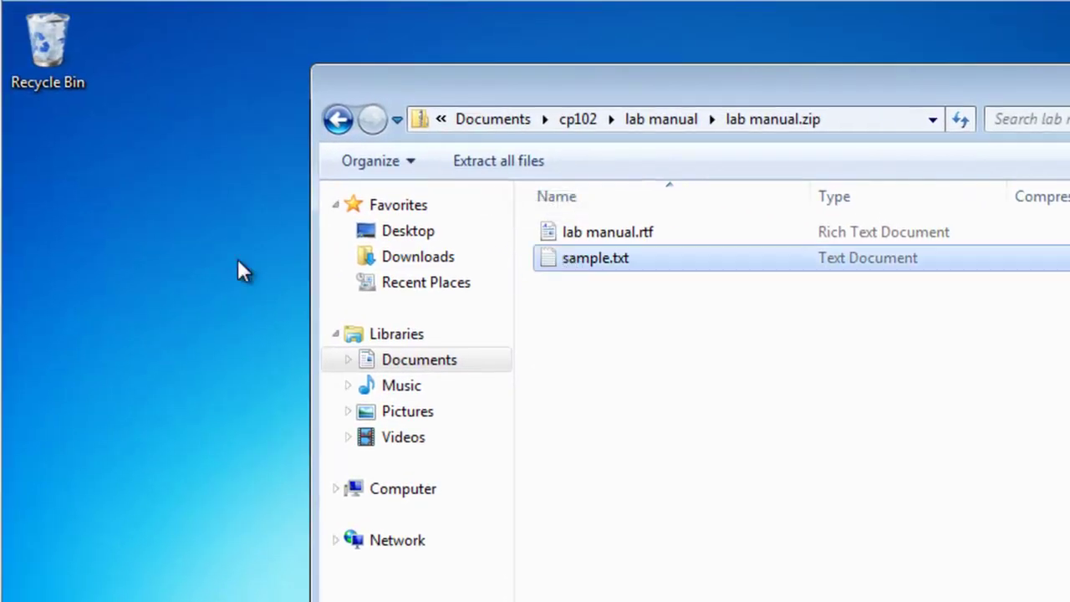
drag(136, 258, 657, 269)
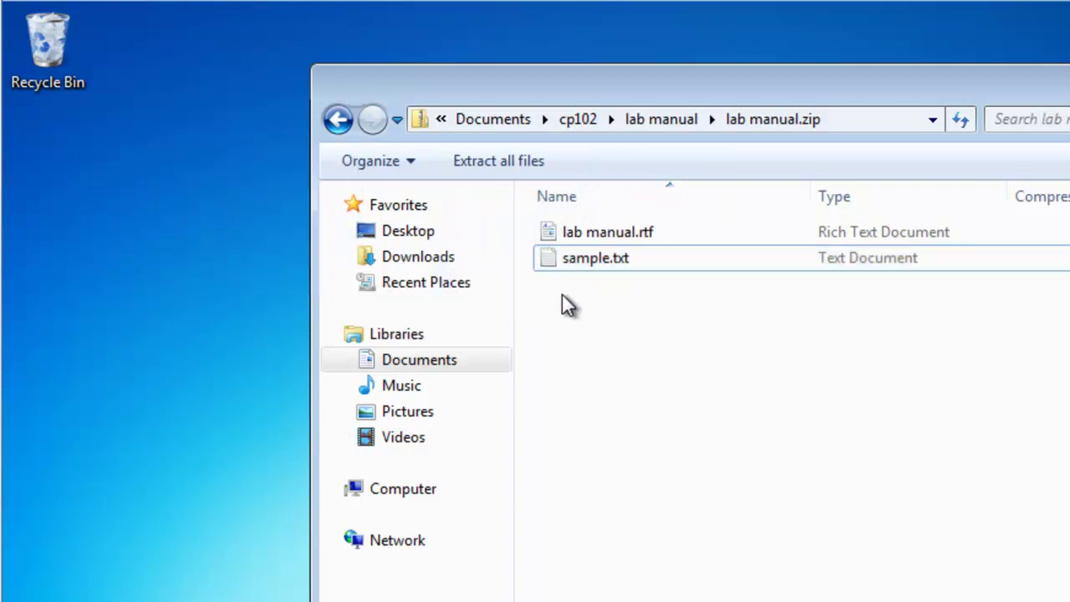
Step: Extract the opened archive's files to cp102\lab manual\ without the extra subfolder, keeping the option to show extracted files when complete
click(487, 161)
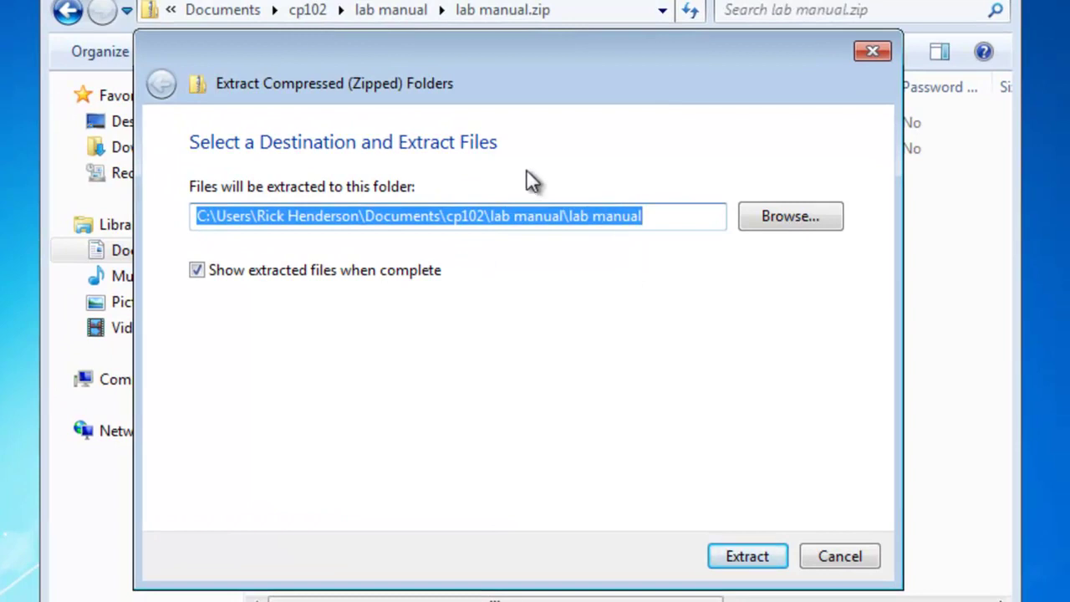
click(653, 220)
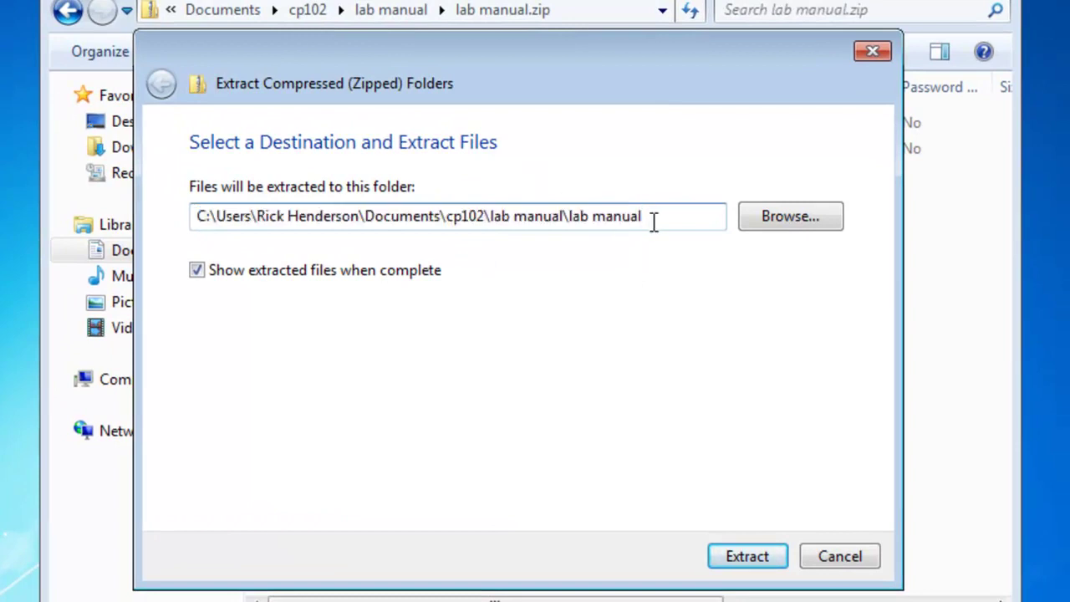
key(BackSpace)
key(BackSpace)
key(BackSpace)
key(BackSpace)
key(BackSpace)
key(BackSpace)
key(BackSpace)
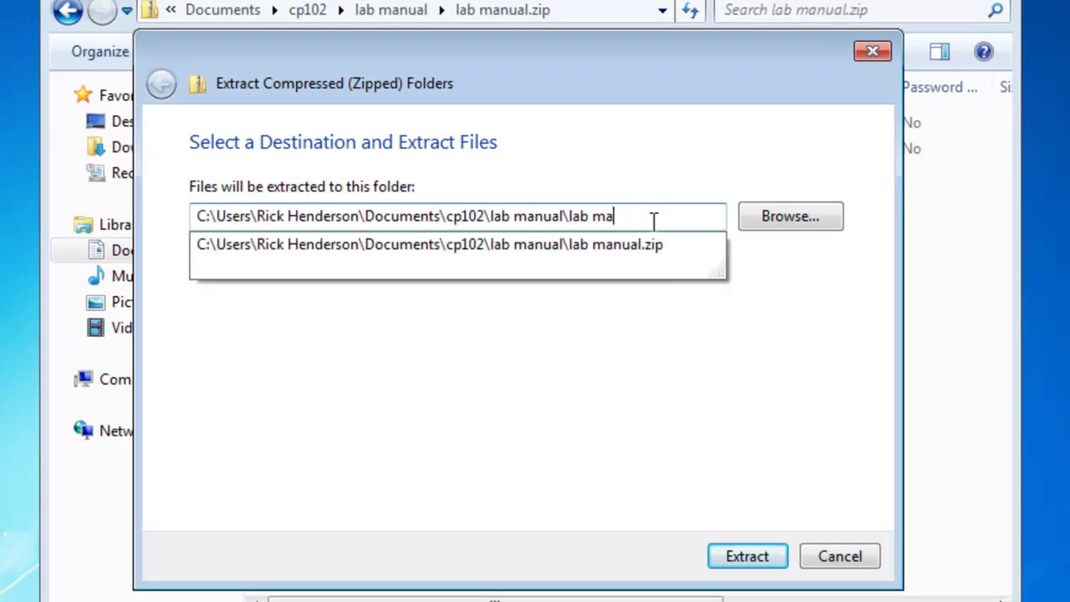
key(BackSpace)
key(BackSpace)
key(BackSpace)
click(670, 173)
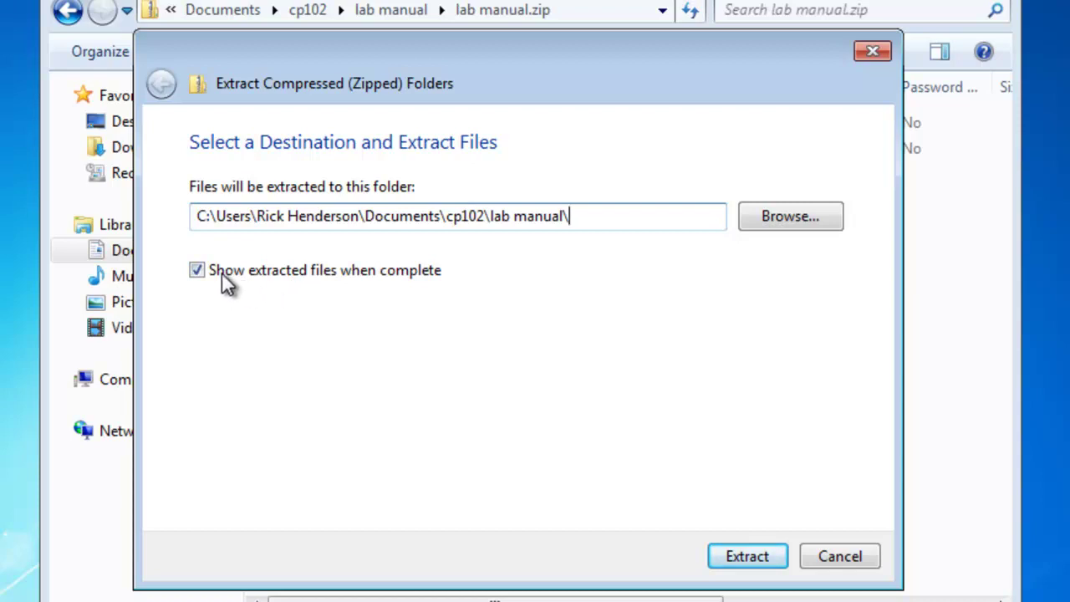
click(755, 555)
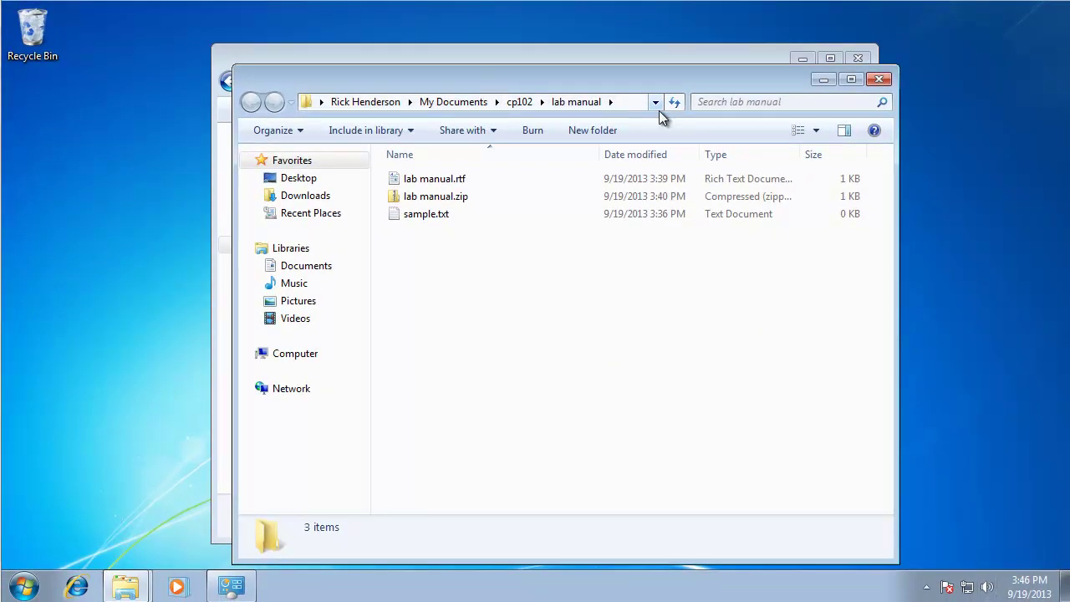
Step: Move the extracted-files window aside and open the lab01 folder in cp102 to compare its contents
drag(645, 86, 720, 143)
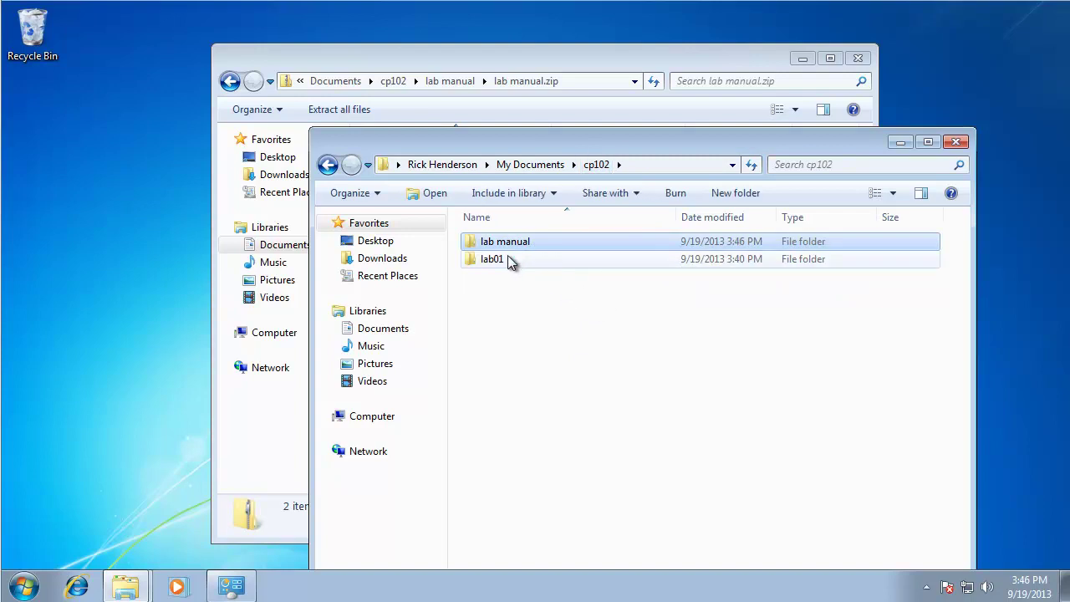
double_click(507, 260)
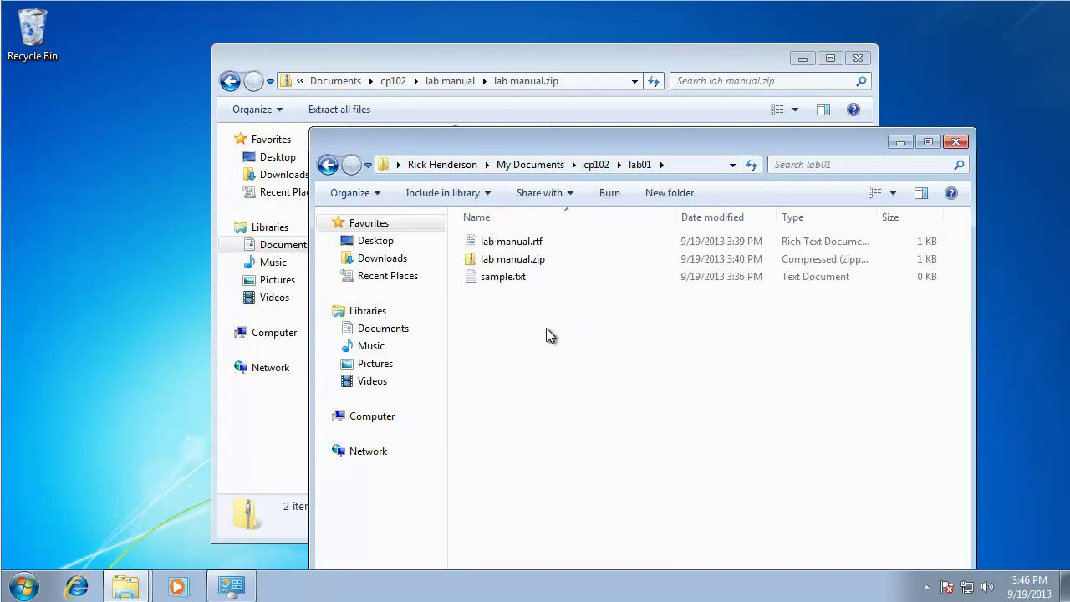